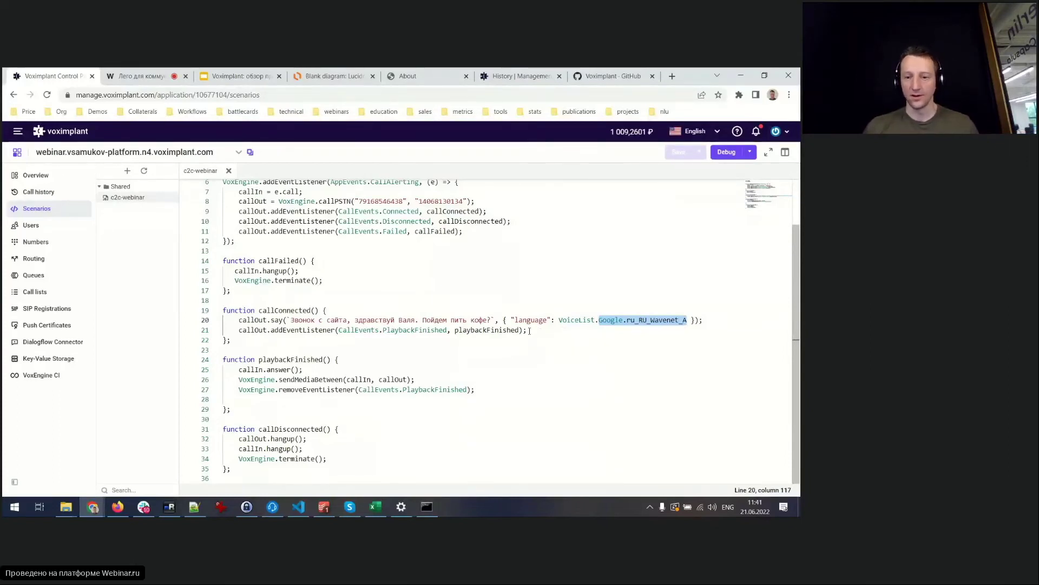
Step: Examine the Google voice setting and the PlaybackFinished listener in the callConnected function of the c2c-webinar scenario
left_click(530, 331)
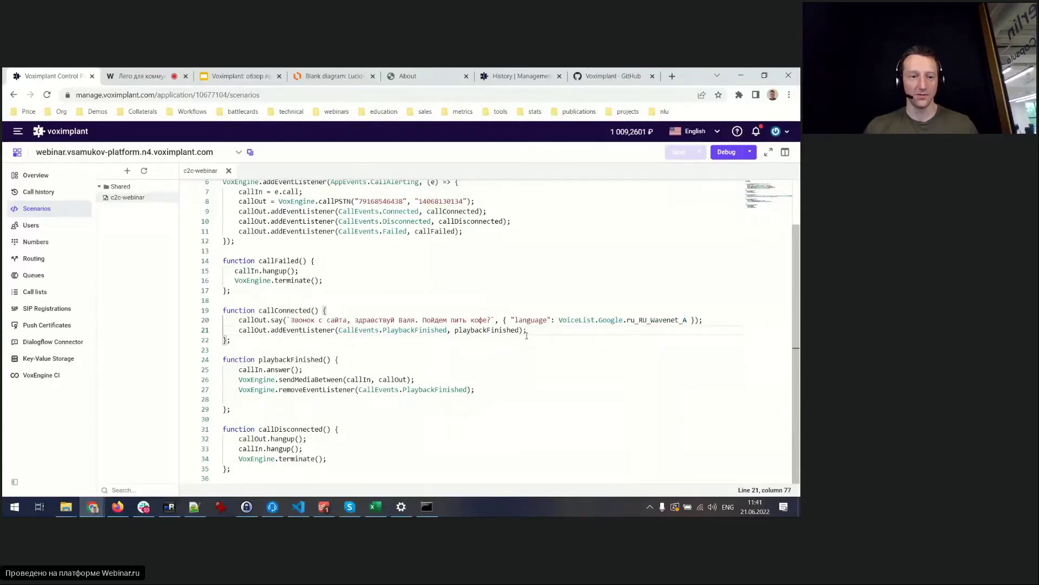
scroll(527, 335, "up", 2)
scroll(527, 335, "down", 2)
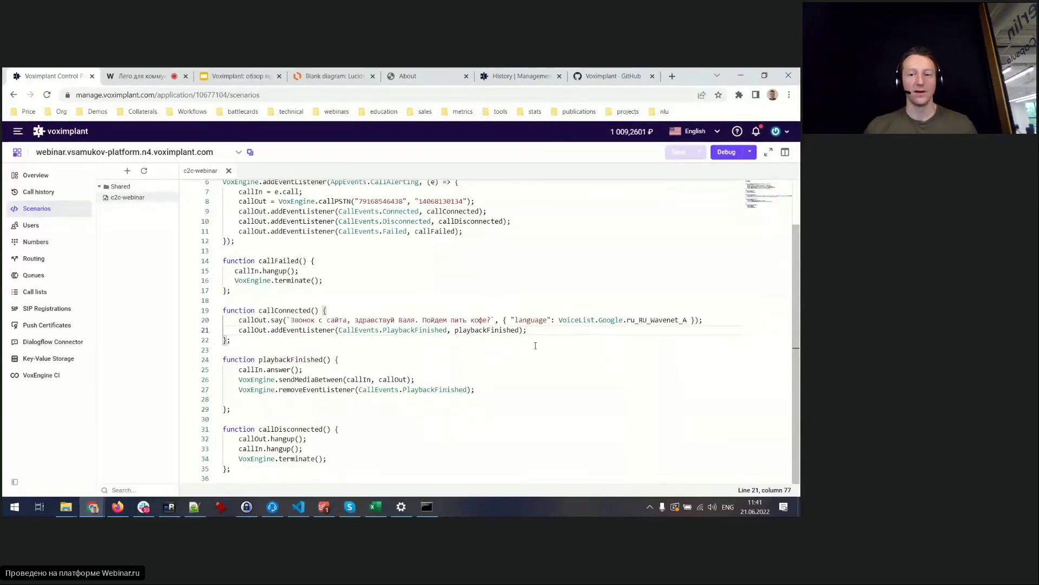
left_click_drag(559, 320, 625, 320)
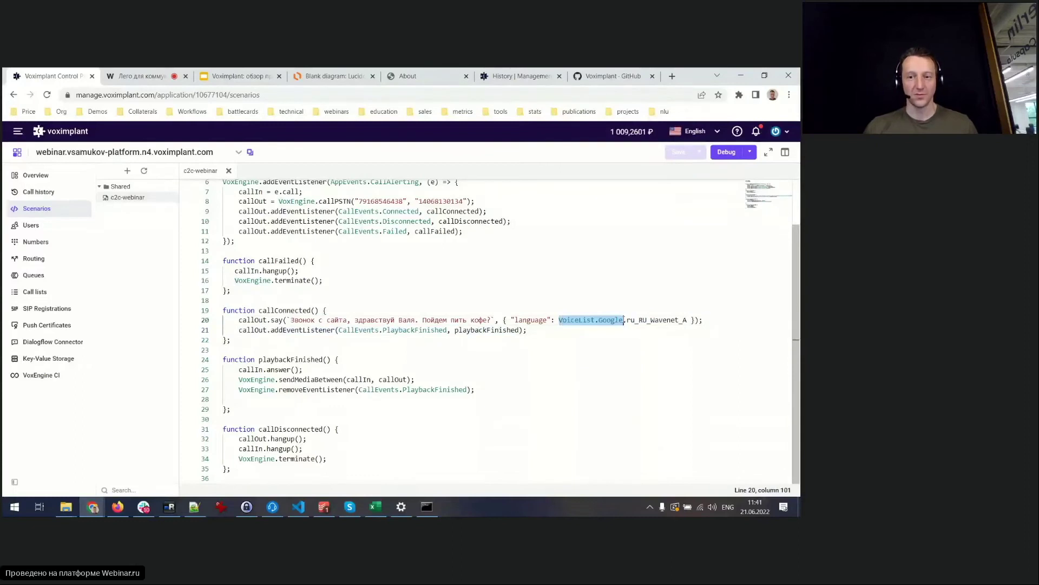
left_click(610, 346)
left_click(523, 342)
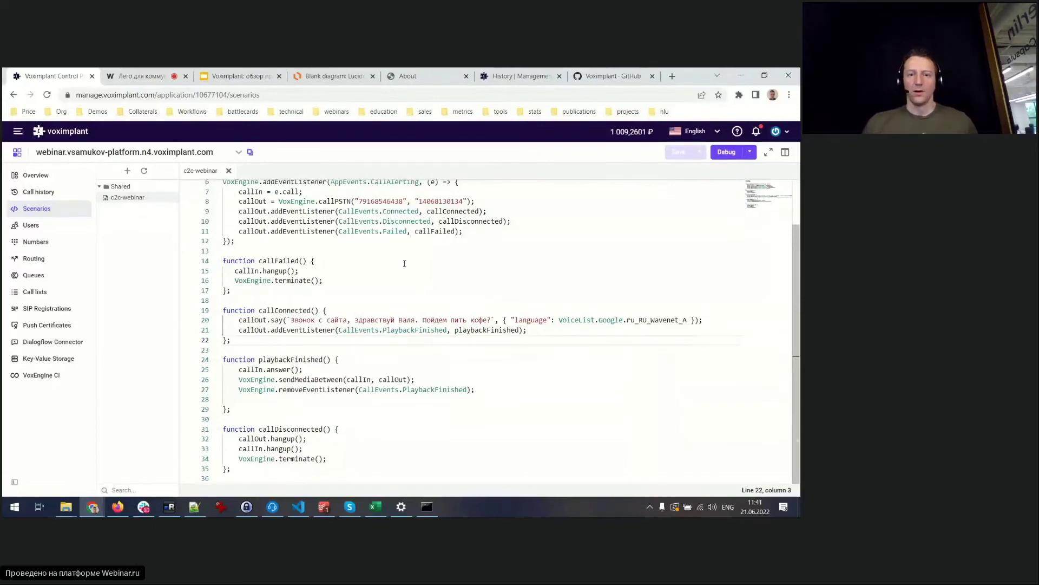
Step: Show the phone numbers attached to the webinar application and check the number's country and region
left_click(56, 244)
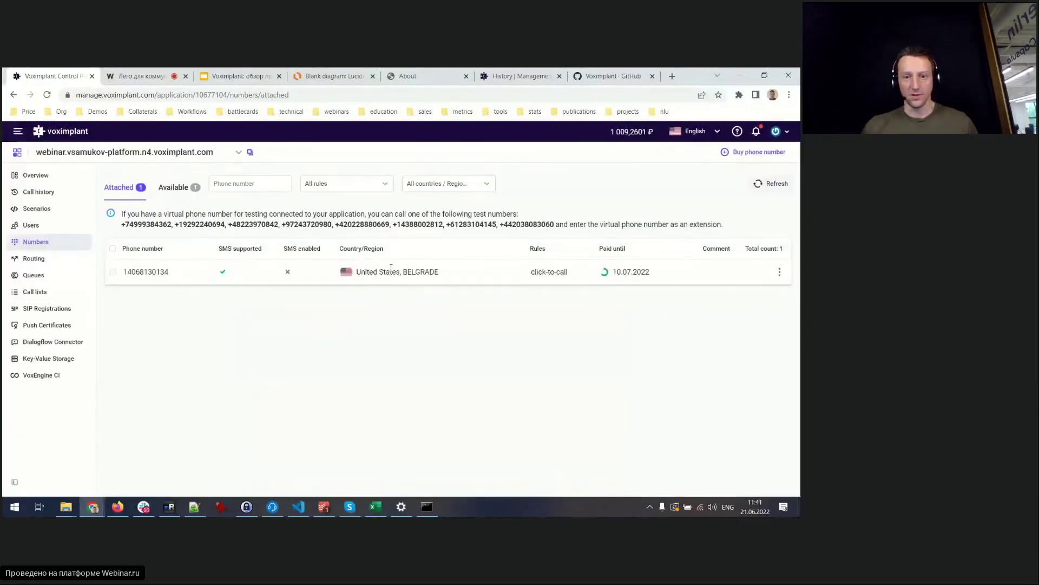
left_click_drag(403, 272, 506, 278)
left_click(424, 370)
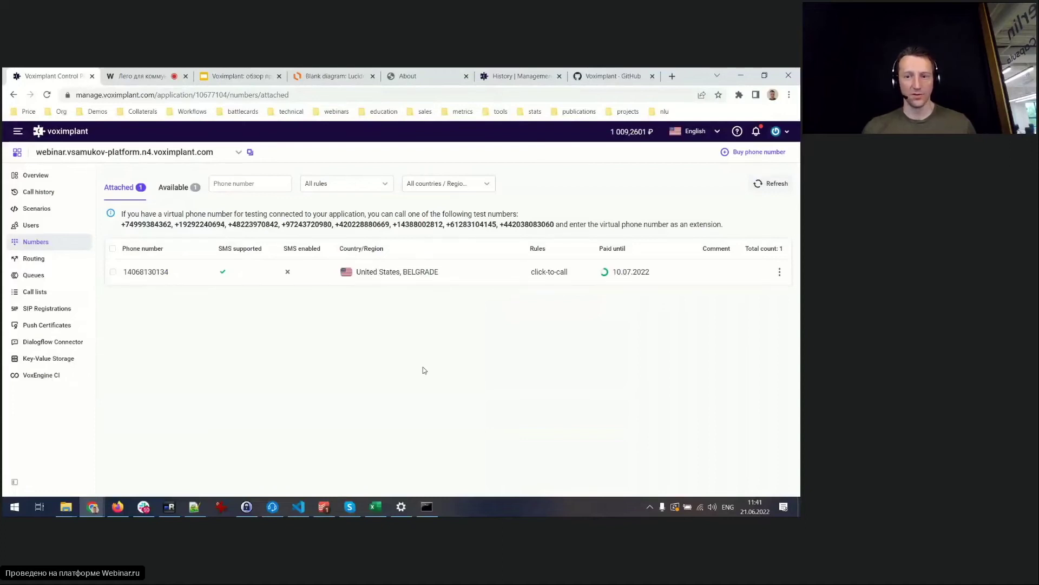
Step: Open the phone number purchase form and look through the real geographic numbers offered for Abakan, Russia
left_click(742, 153)
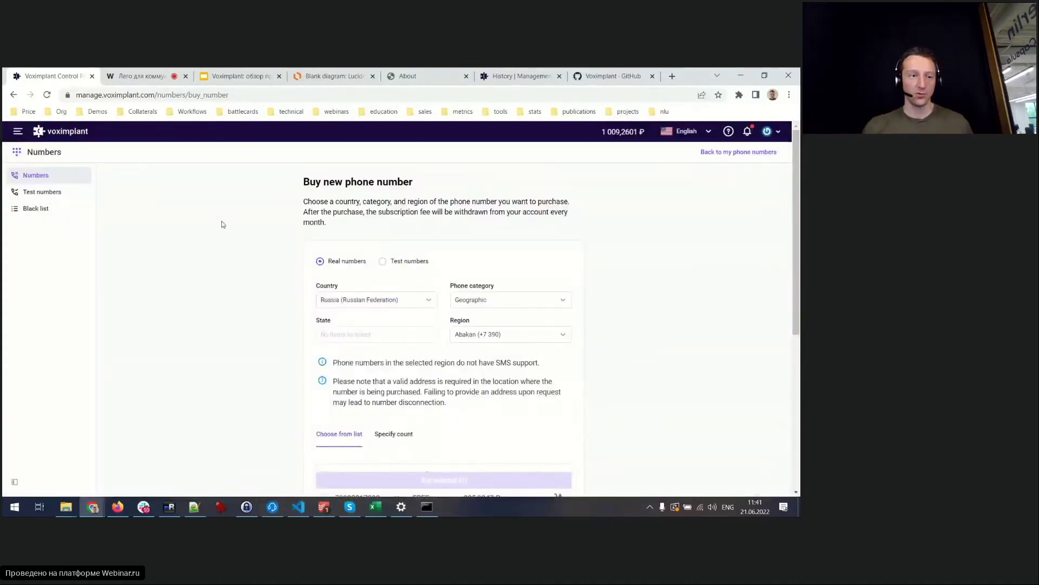
scroll(548, 239, "down", 3)
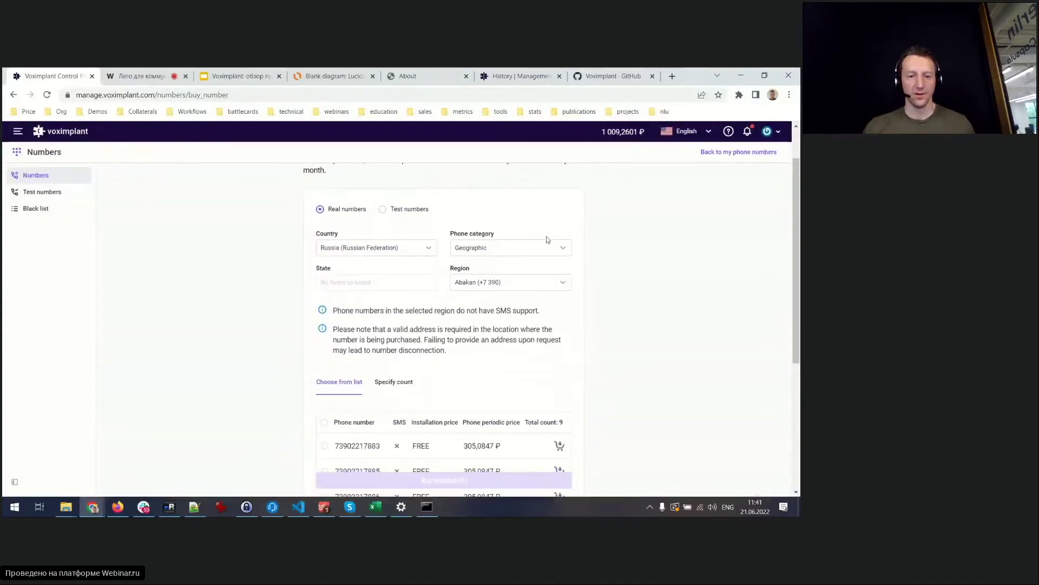
left_click(324, 366)
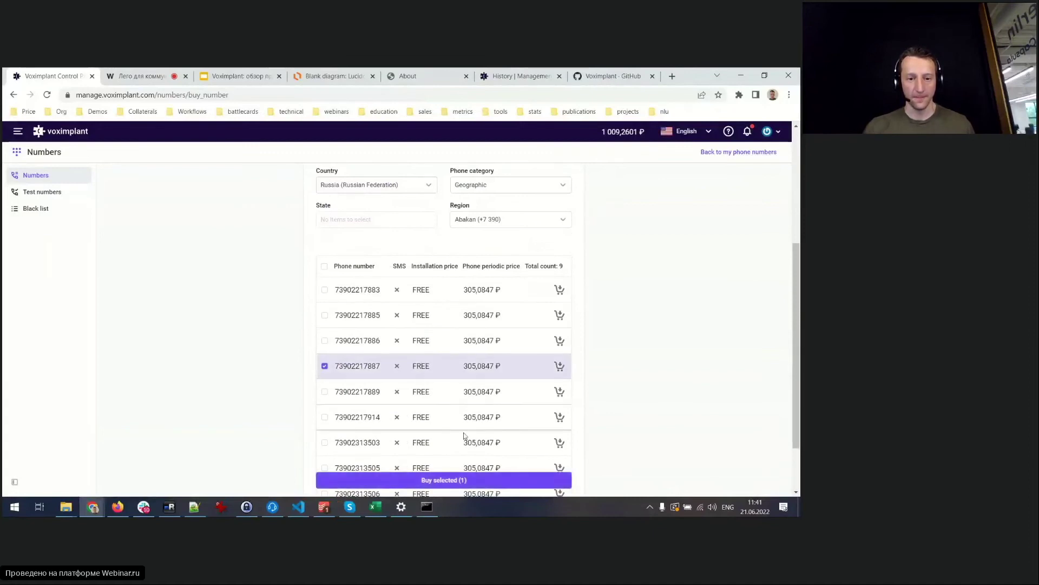
left_click(324, 366)
scroll(626, 376, "up", 3)
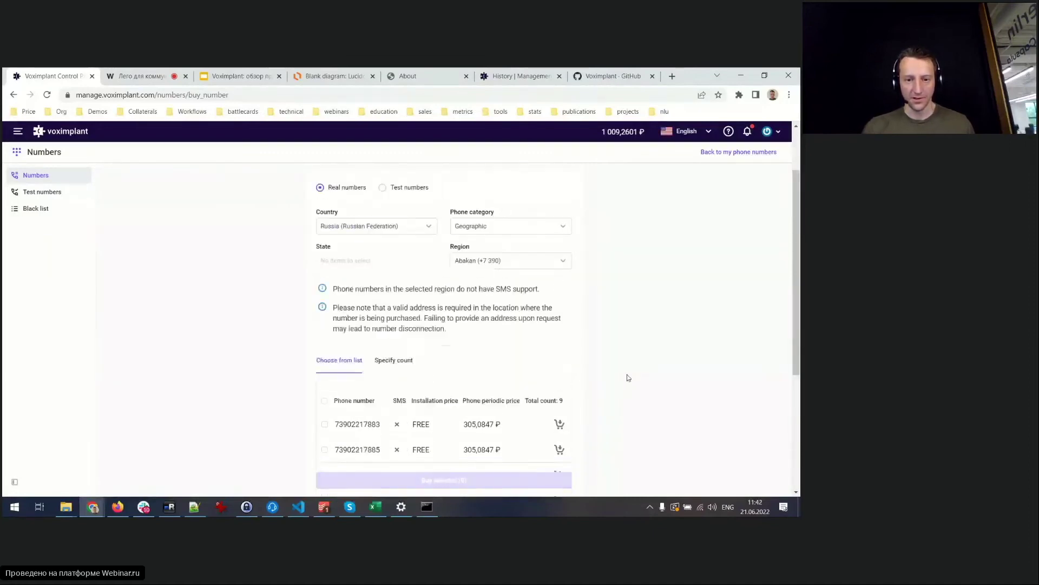
Step: Choose Romania as the country for the new phone number and review the purchase requirements
left_click(398, 300)
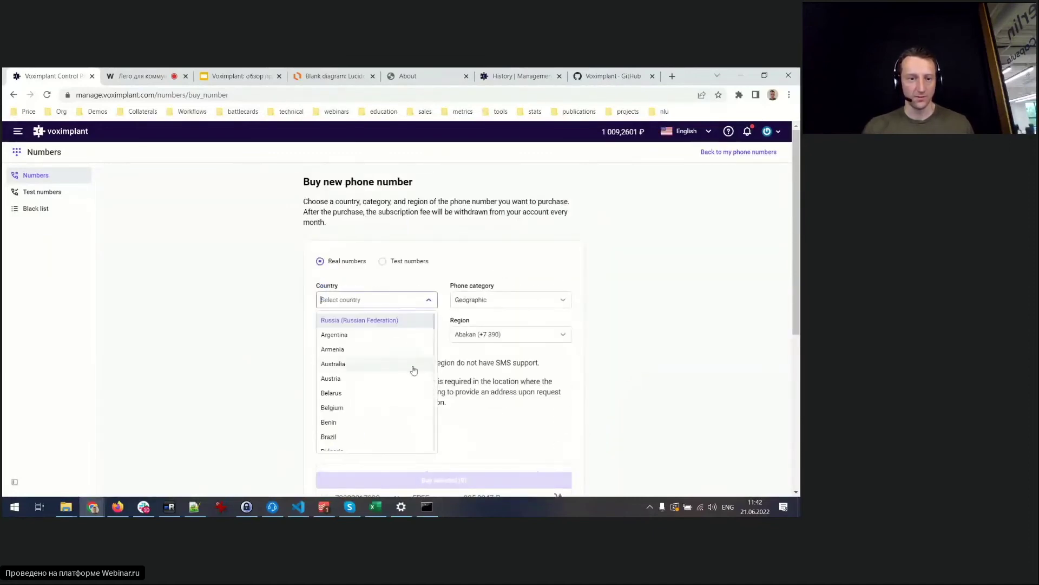
scroll(412, 365, "down", 15)
left_click(403, 378)
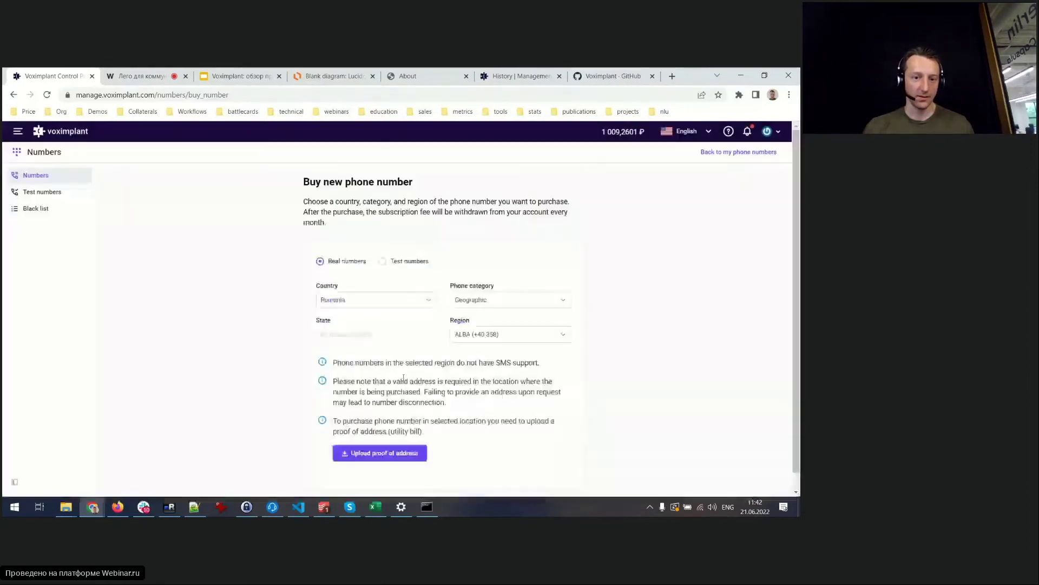
scroll(460, 341, "down", 1)
scroll(490, 333, "up", 1)
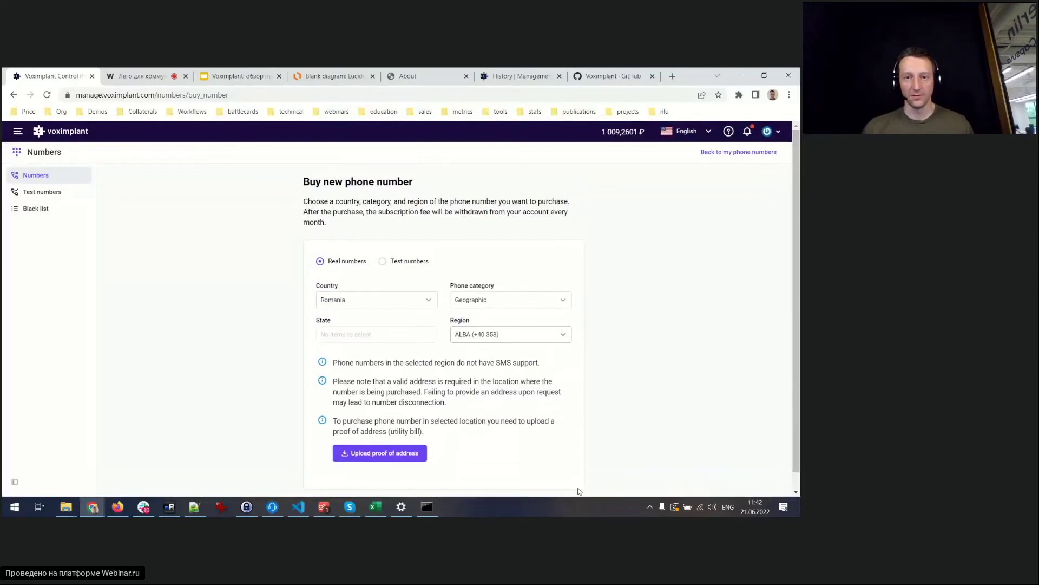
Step: Switch to the Voximplant Docs page and look through the sections of the Management API reference
left_click(509, 80)
scroll(76, 297, "down", 5)
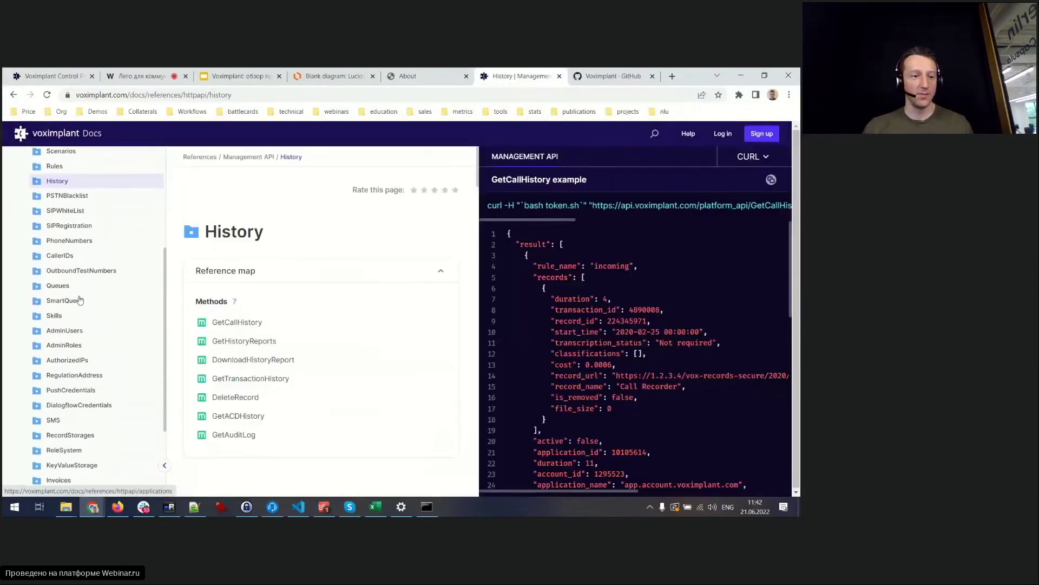
scroll(114, 432, "up", 4)
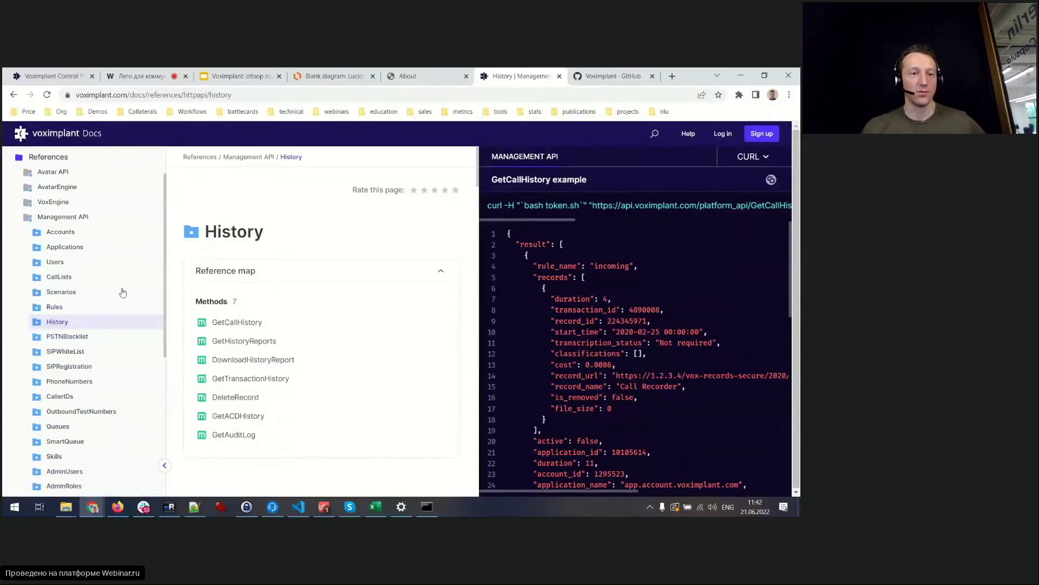
scroll(130, 292, "up", 1)
scroll(136, 302, "down", 2)
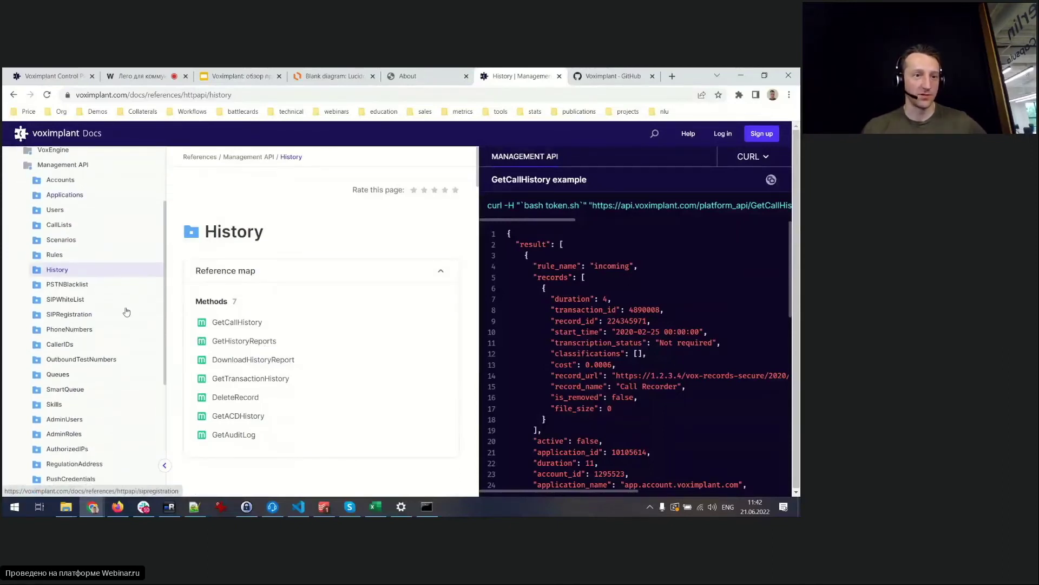
Step: Return to the Voximplant control panel and open the order-iphone avatar from the list of avatars
left_click(59, 75)
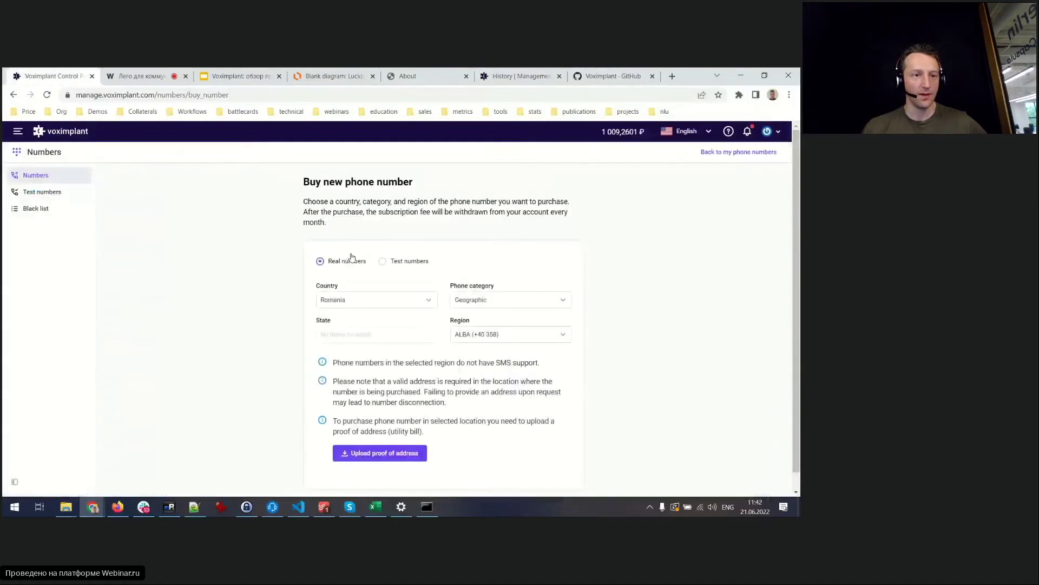
left_click(14, 143)
left_click(62, 266)
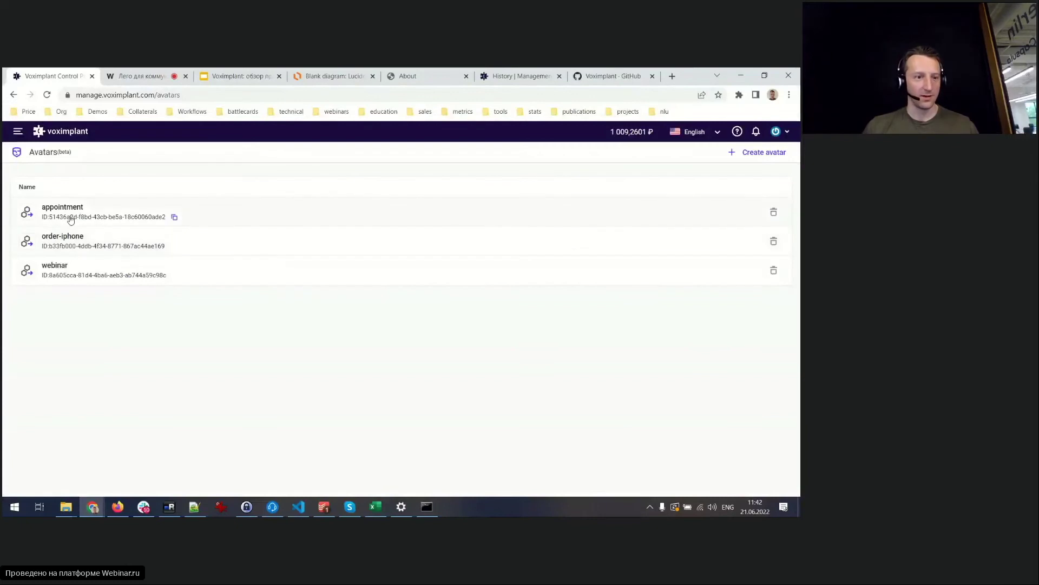
left_click(124, 245)
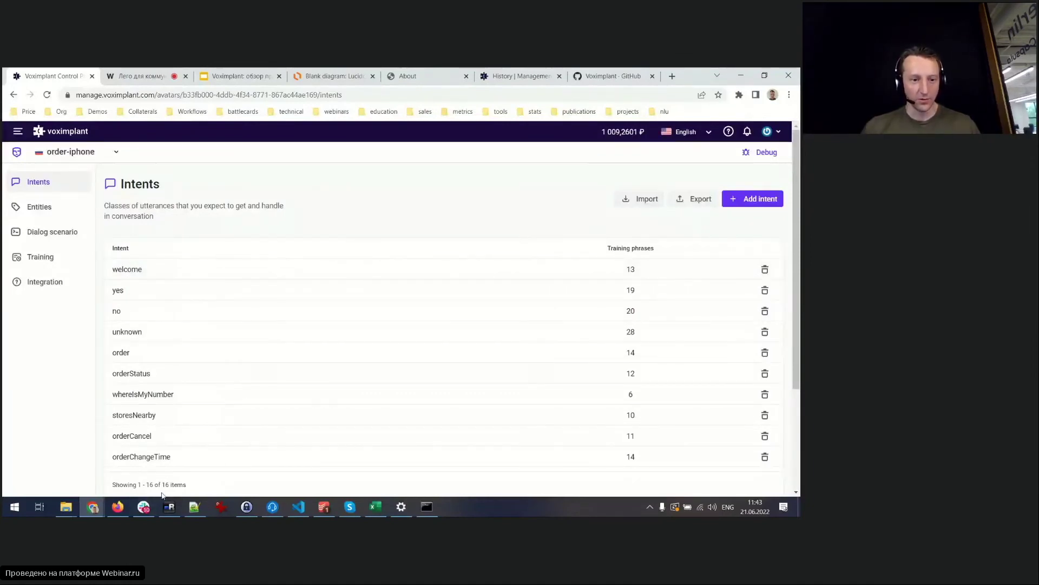
Step: Open the orderStatus intent of the avatar and read through its training phrases, including the misspelled greeting
scroll(192, 329, "down", 1)
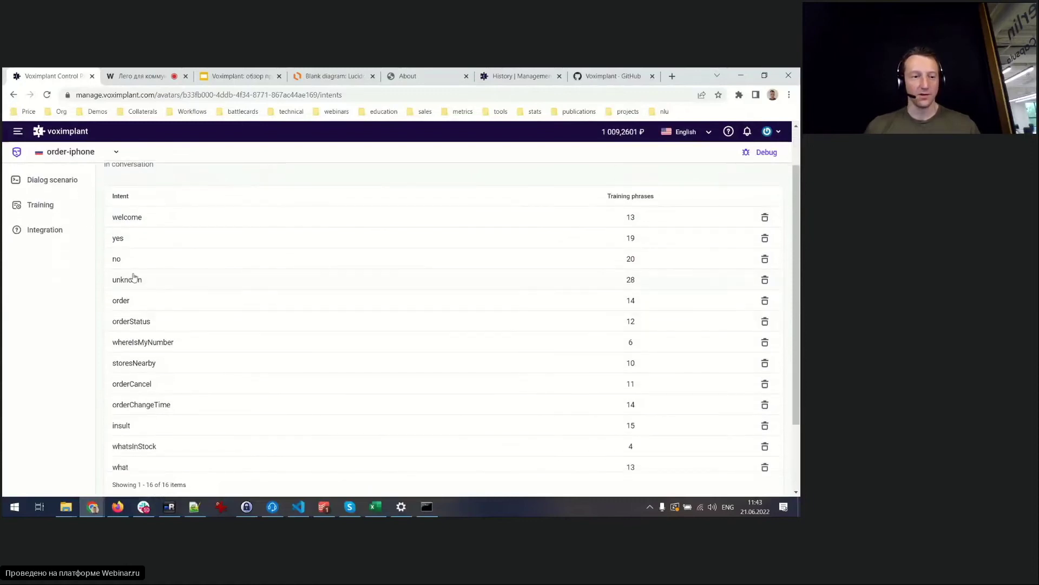
left_click(141, 322)
scroll(407, 277, "down", 1)
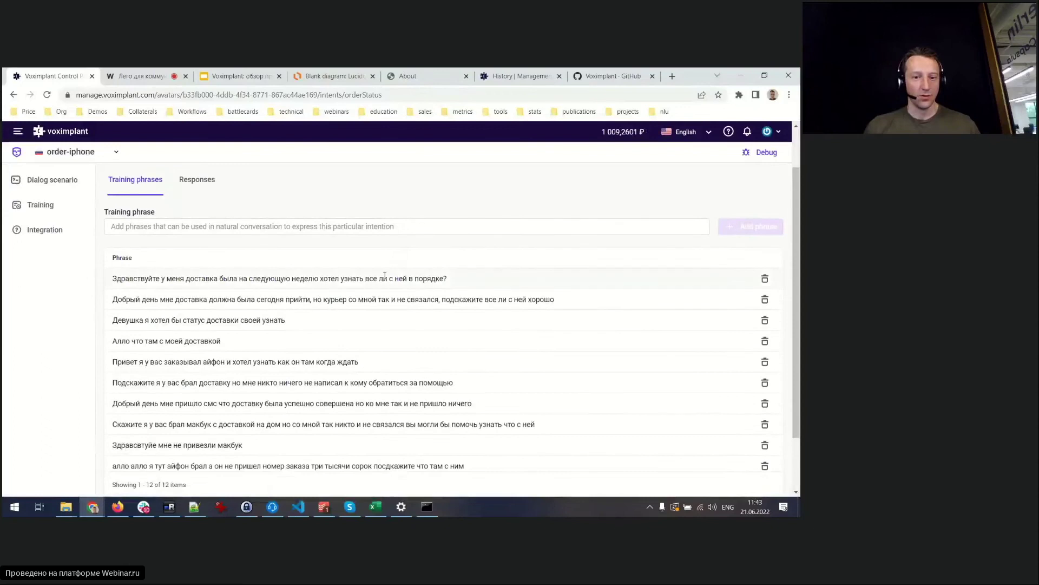
left_click_drag(223, 296, 261, 482)
left_click(315, 443)
scroll(249, 292, "down", 1)
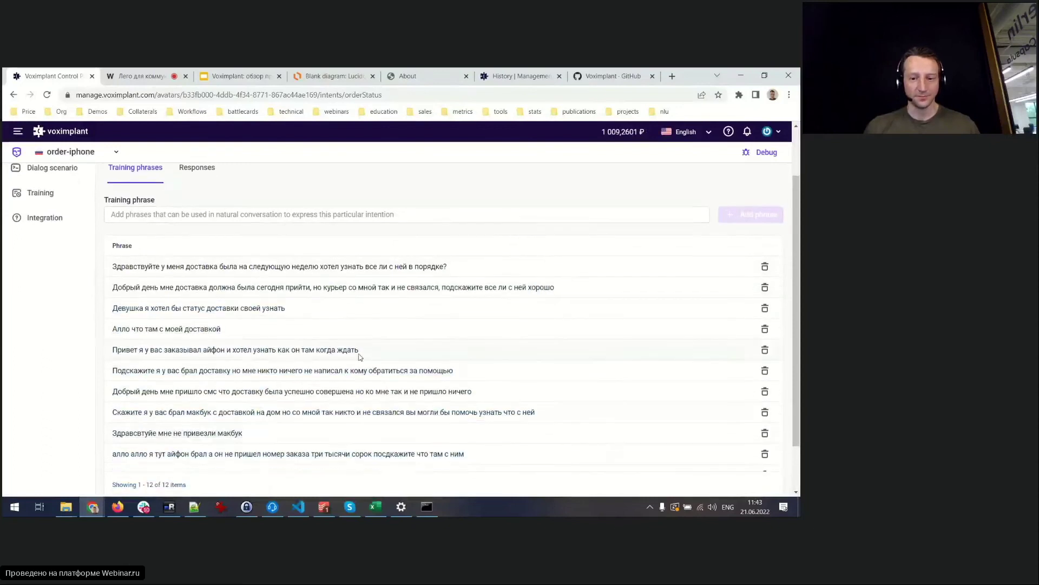
left_click_drag(249, 291, 257, 417)
left_click(346, 395)
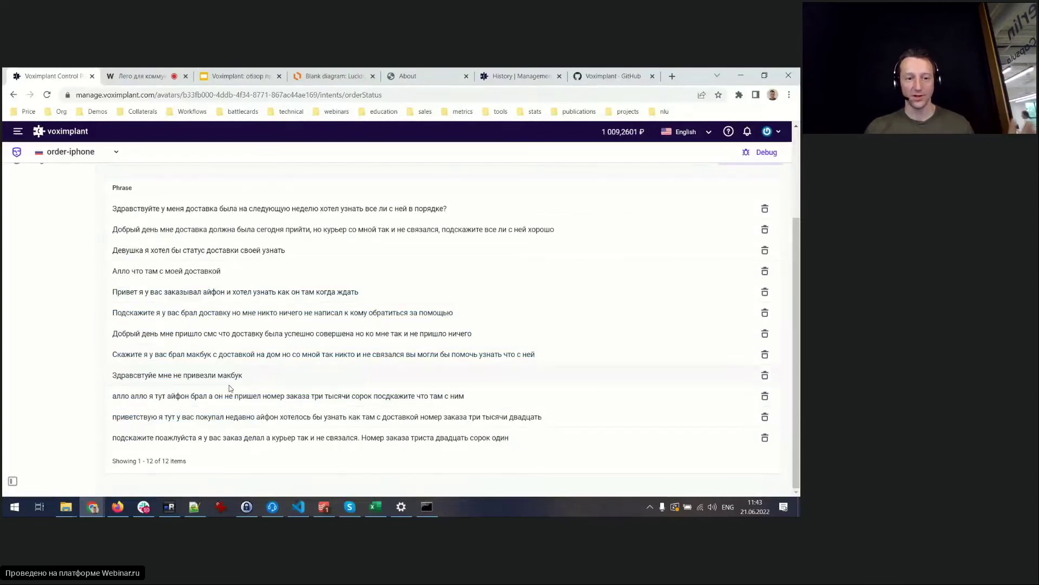
left_click_drag(157, 378, 107, 376)
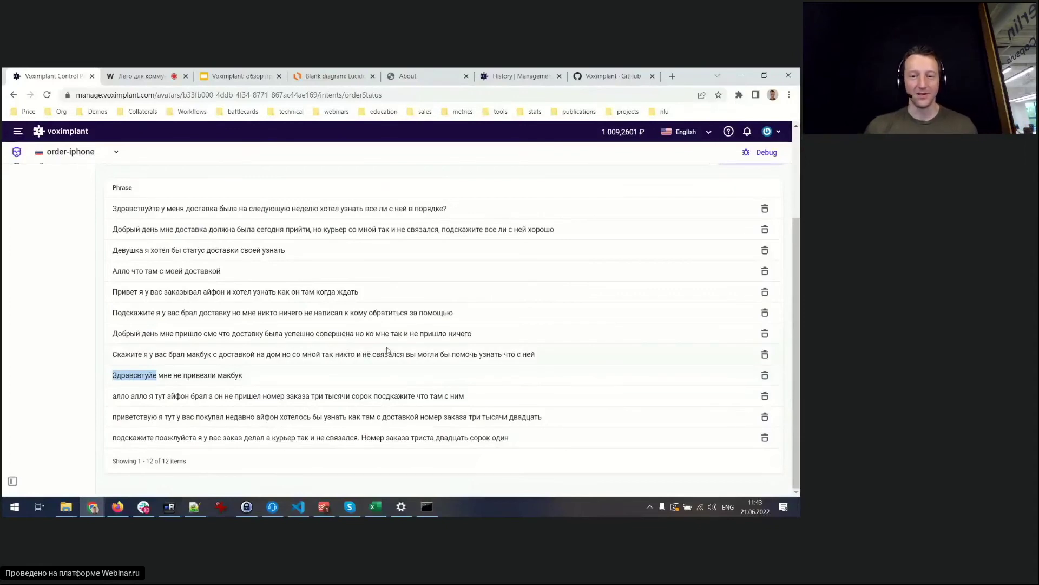
scroll(387, 351, "up", 1)
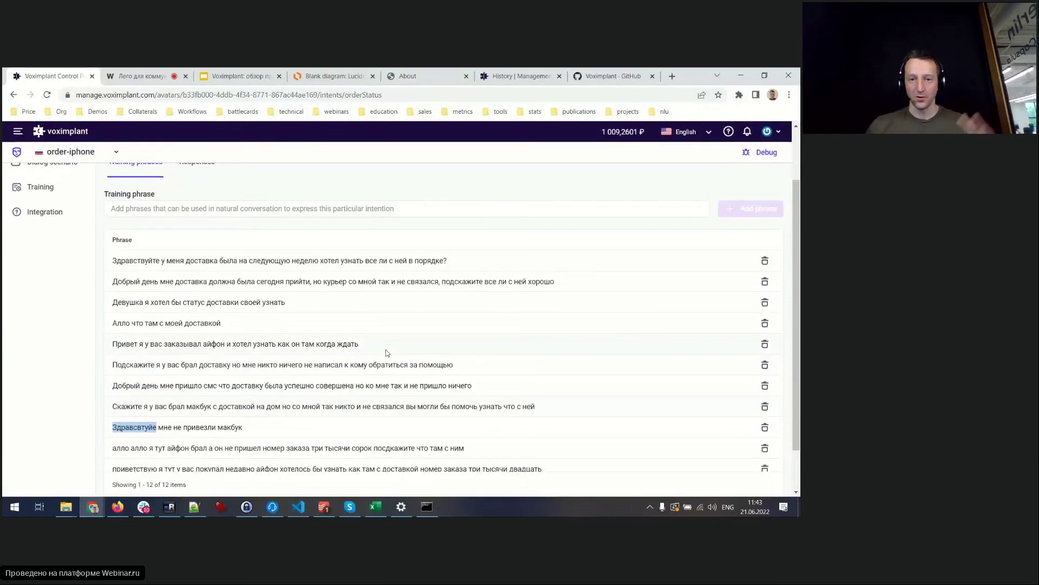
scroll(216, 268, "up", 2)
left_click_drag(103, 198, 179, 218)
left_click(221, 219)
Step: Open the avatar's dialog scenario and examine its code through the orderConfirm state to the final state
left_click(66, 232)
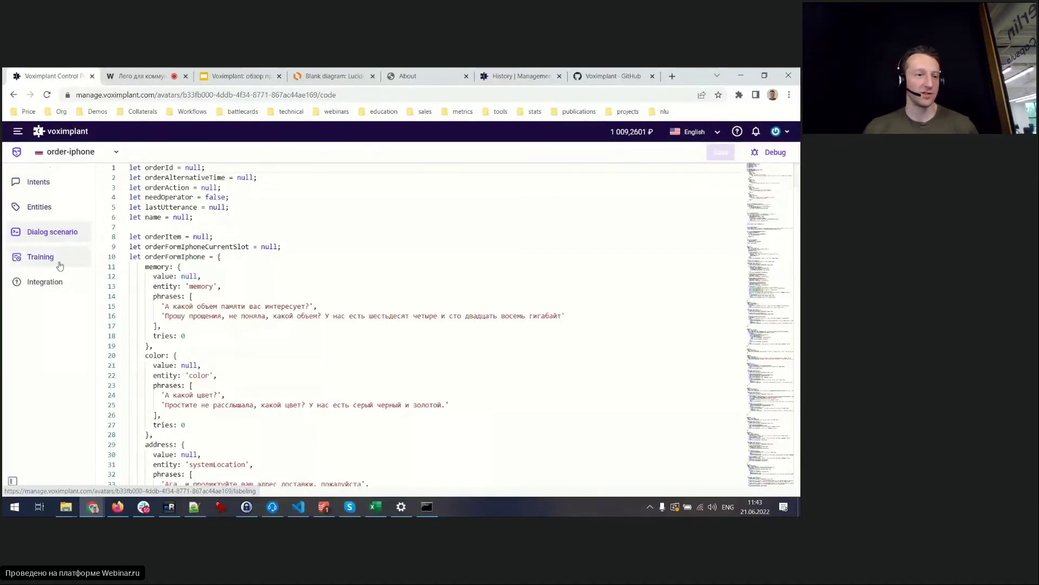
scroll(536, 306, "down", 15)
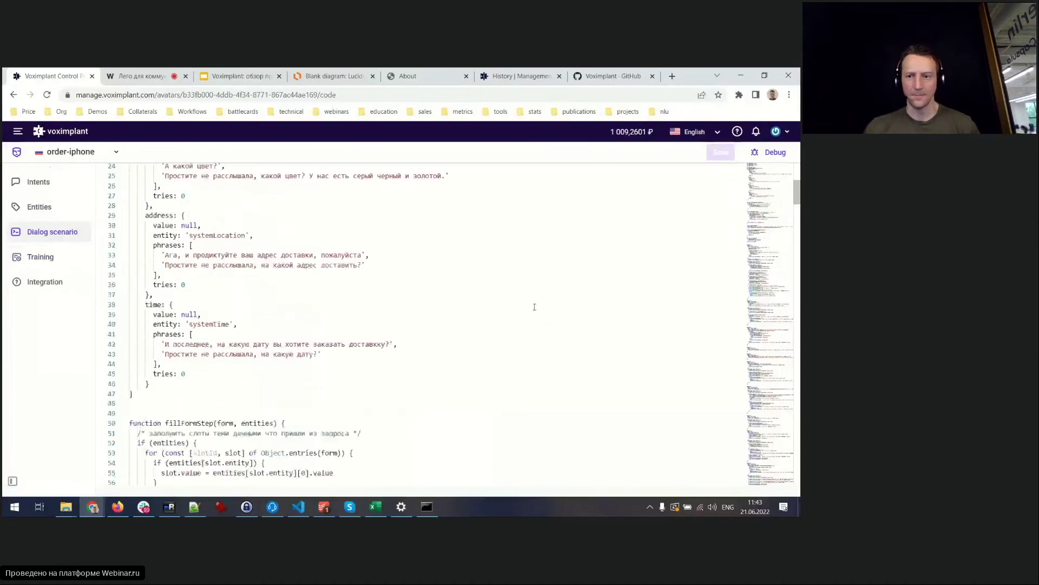
scroll(534, 309, "down", 20)
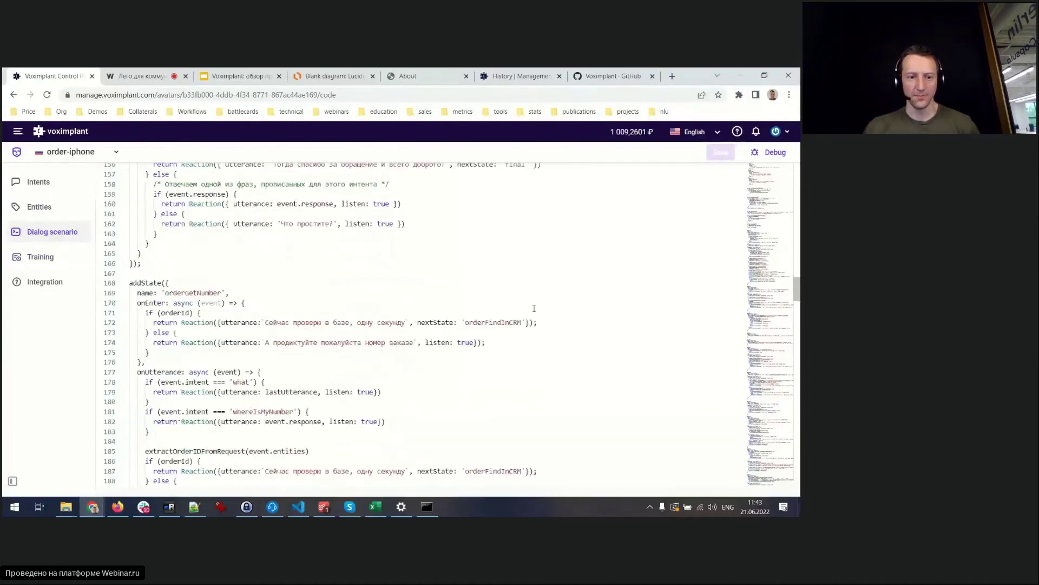
scroll(534, 308, "down", 20)
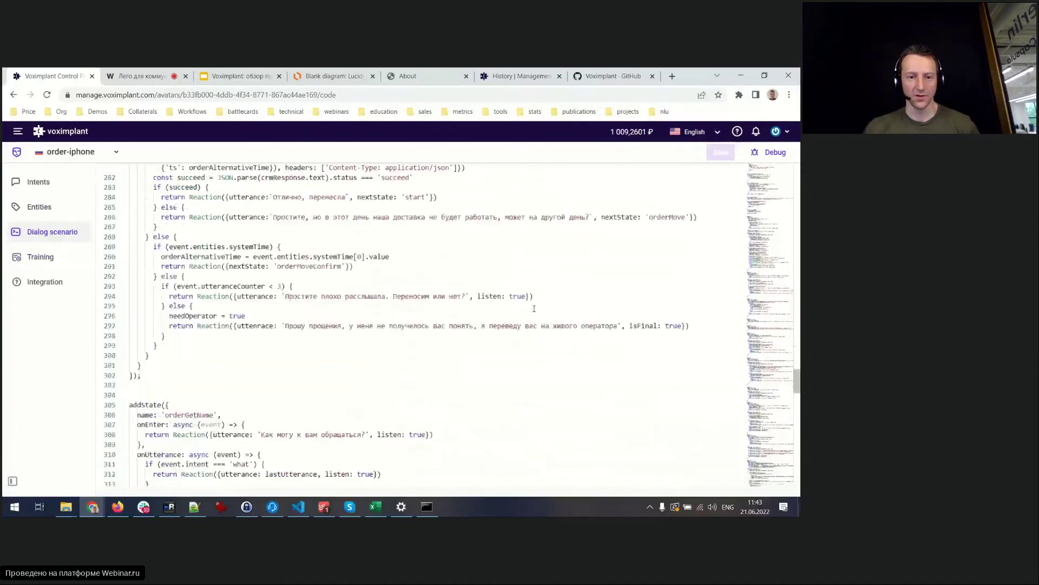
scroll(530, 305, "down", 10)
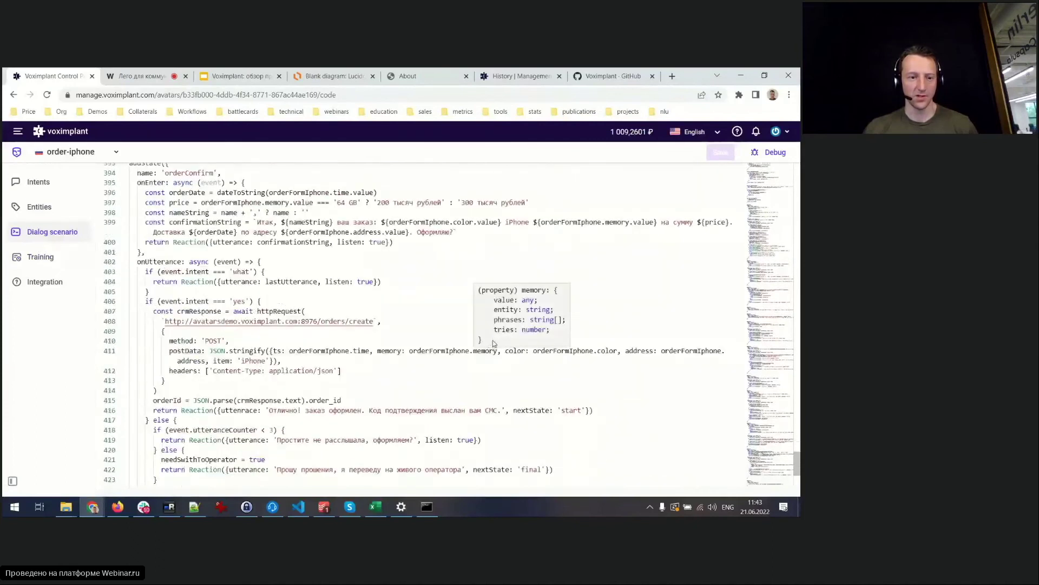
left_click_drag(303, 204, 286, 214)
left_click(366, 390)
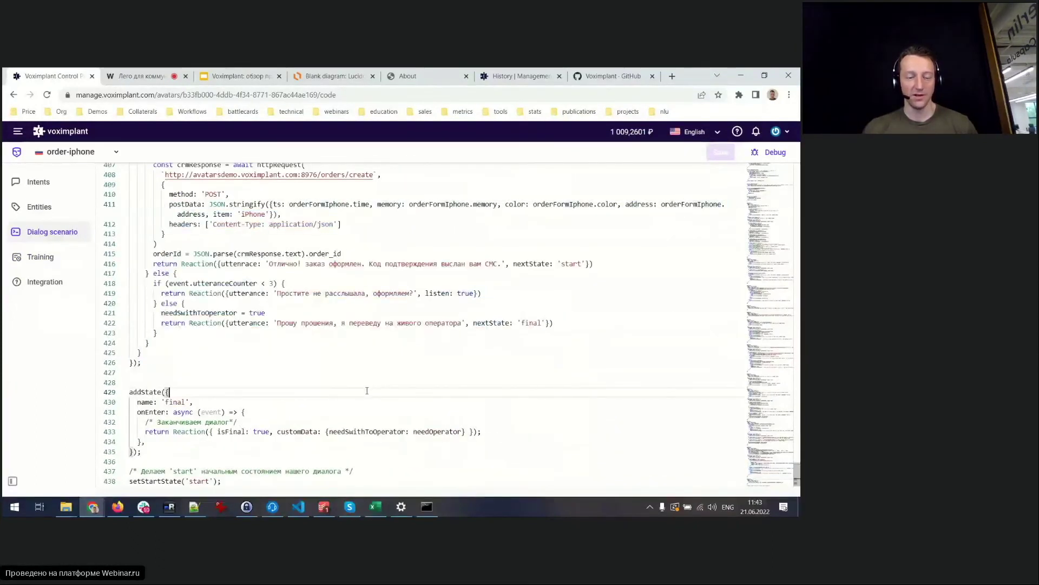
Step: Open the avatar's integration instructions and examine the sample code for connecting it to telephony
left_click(42, 283)
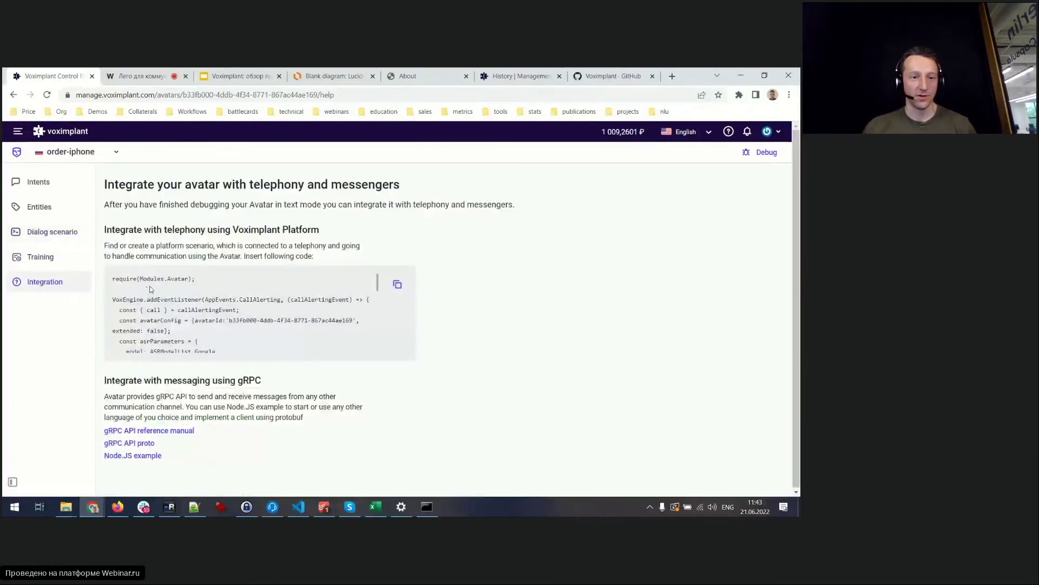
left_click_drag(119, 300, 249, 341)
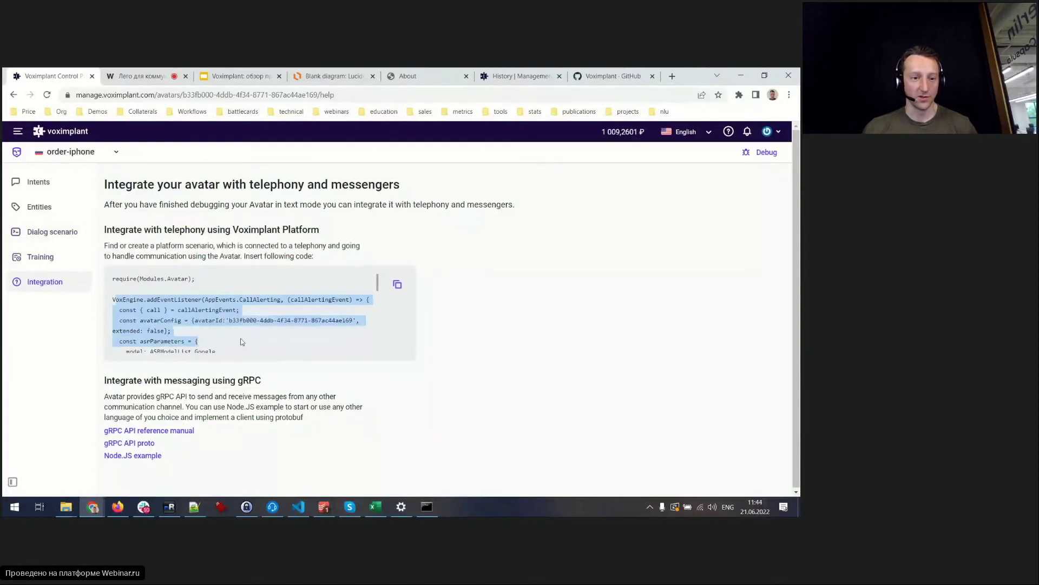
scroll(249, 336, "down", 3)
scroll(266, 317, "up", 2)
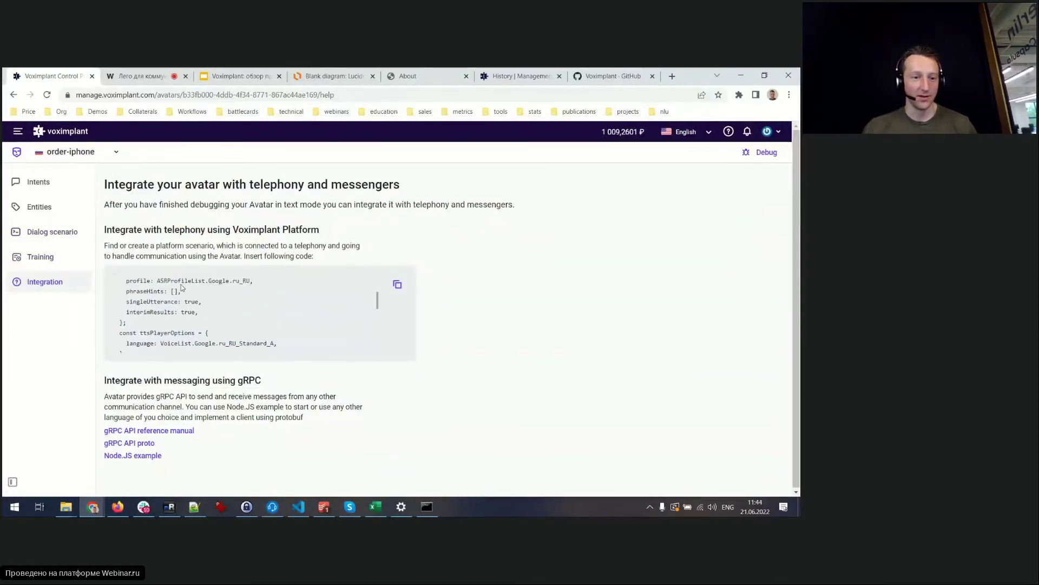
scroll(245, 334, "up", 1)
scroll(245, 334, "up", 2)
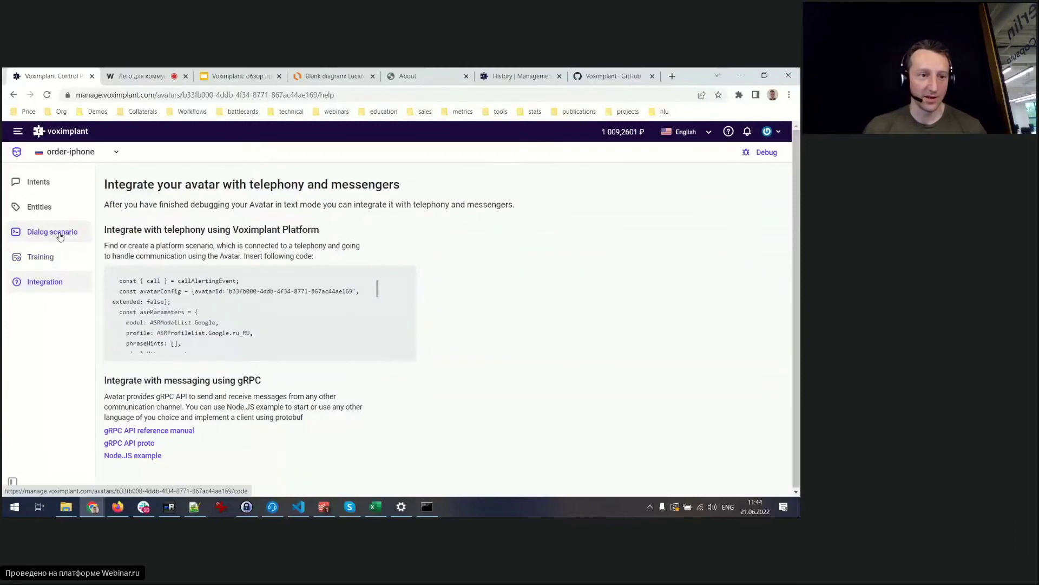
Step: Read the avatar's telephony integration code through to its end and open the one-way SMS page
scroll(293, 328, "down", 3)
scroll(303, 331, "down", 2)
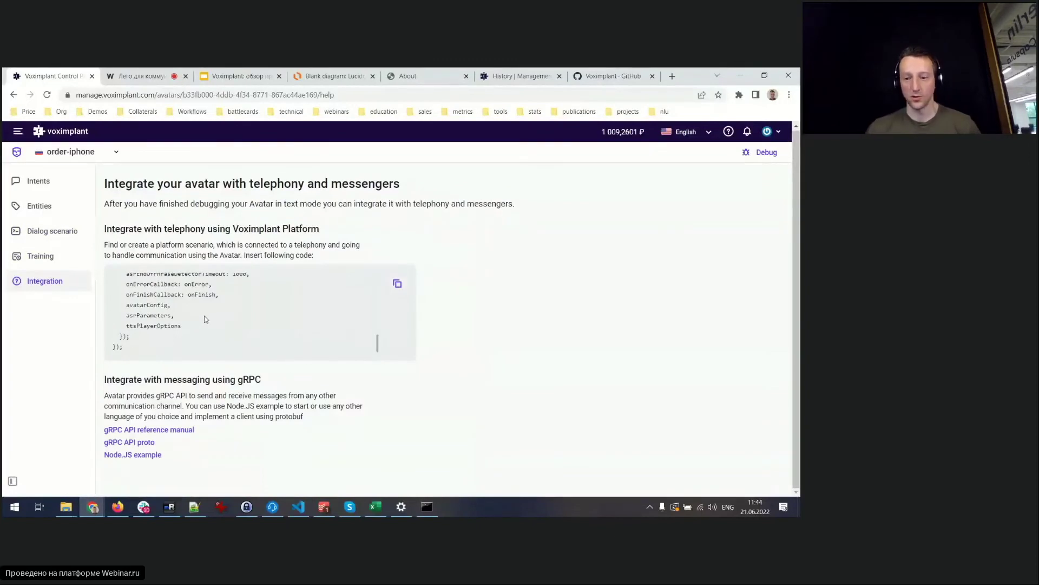
left_click(18, 131)
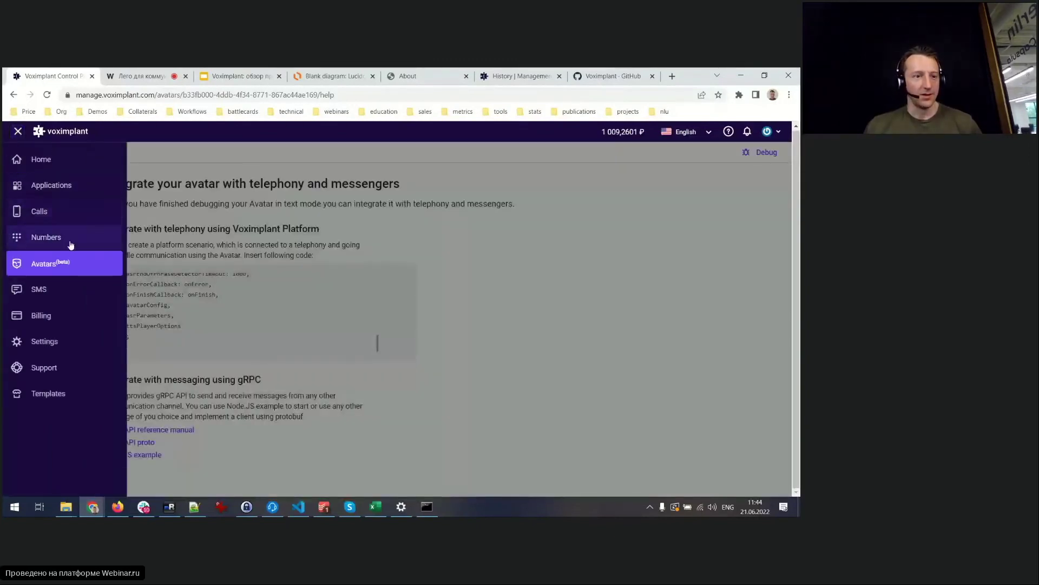
left_click(82, 289)
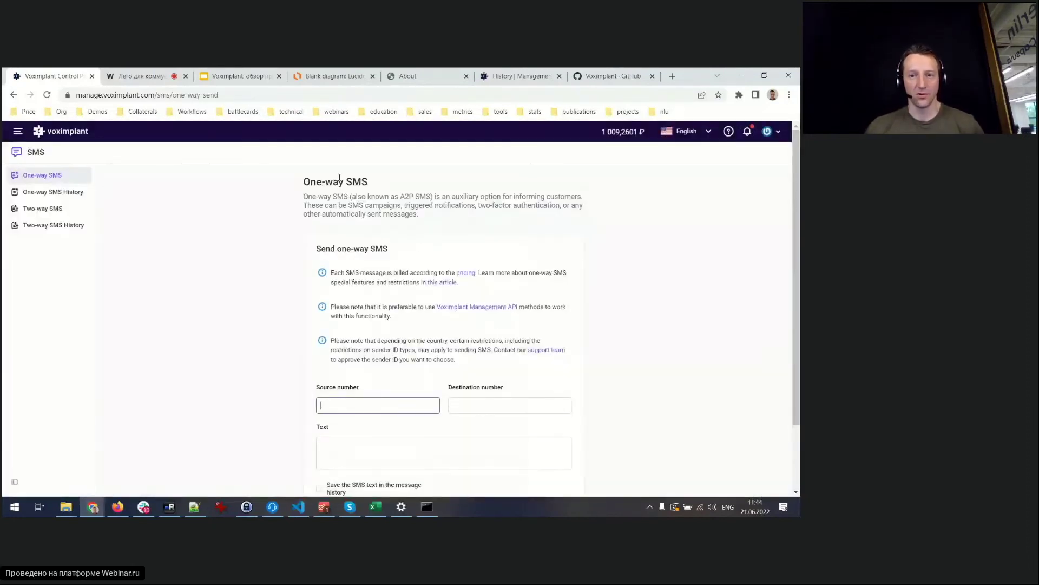
Step: Open the webinar application from the list of applications and show its queues
left_click(18, 132)
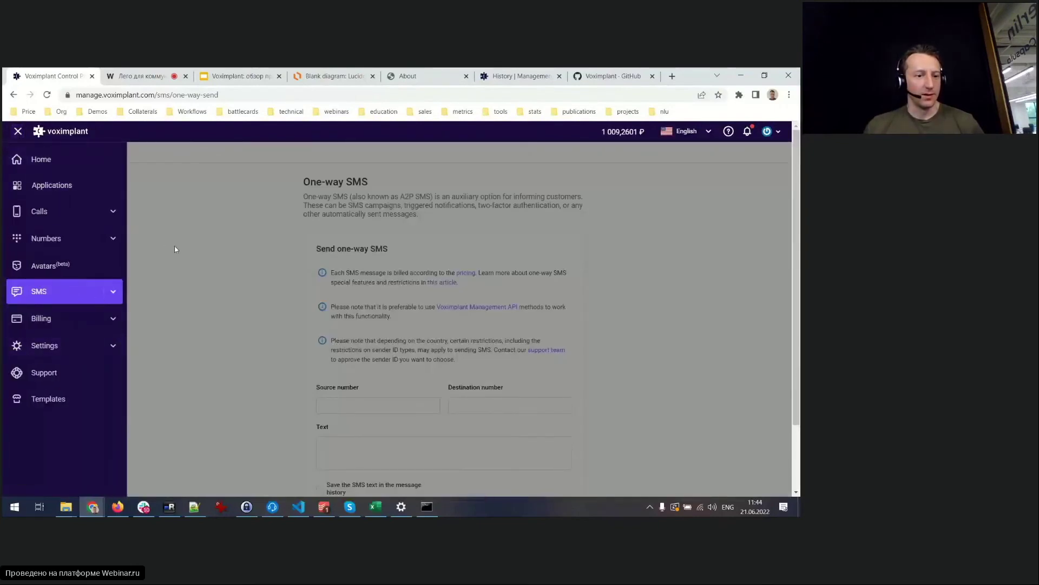
left_click(52, 185)
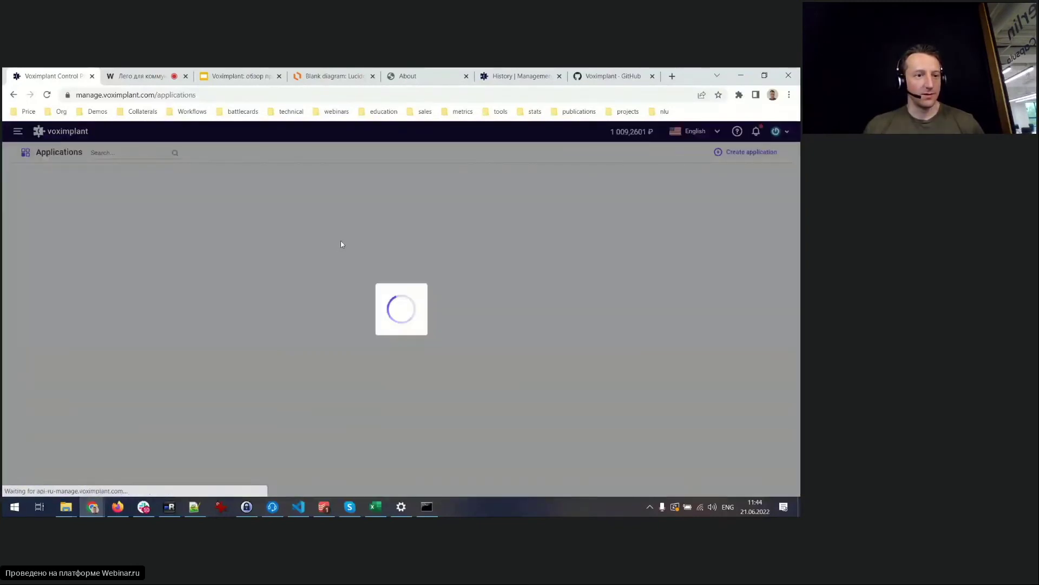
scroll(141, 324, "down", 5)
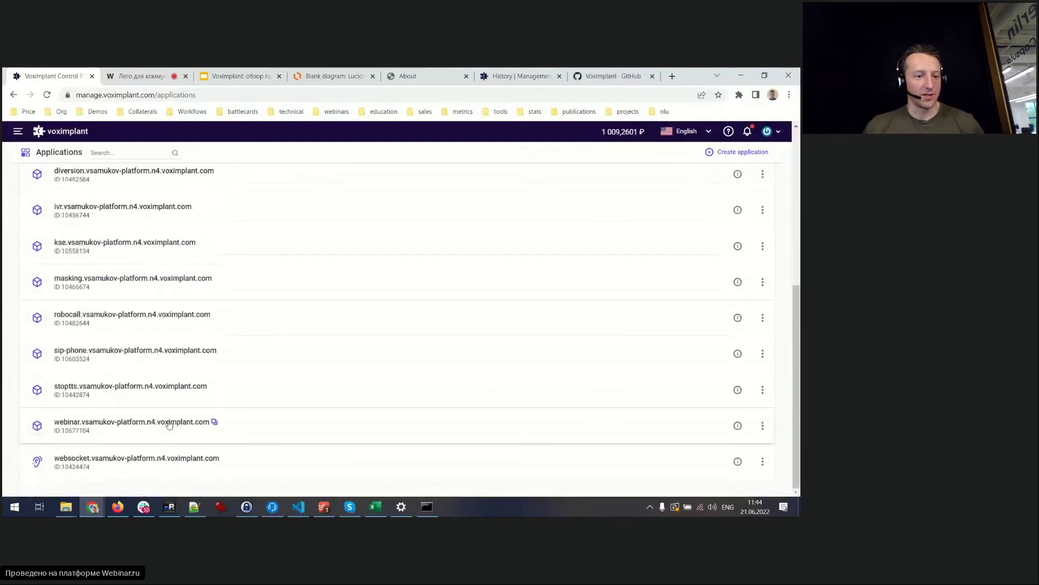
left_click(132, 428)
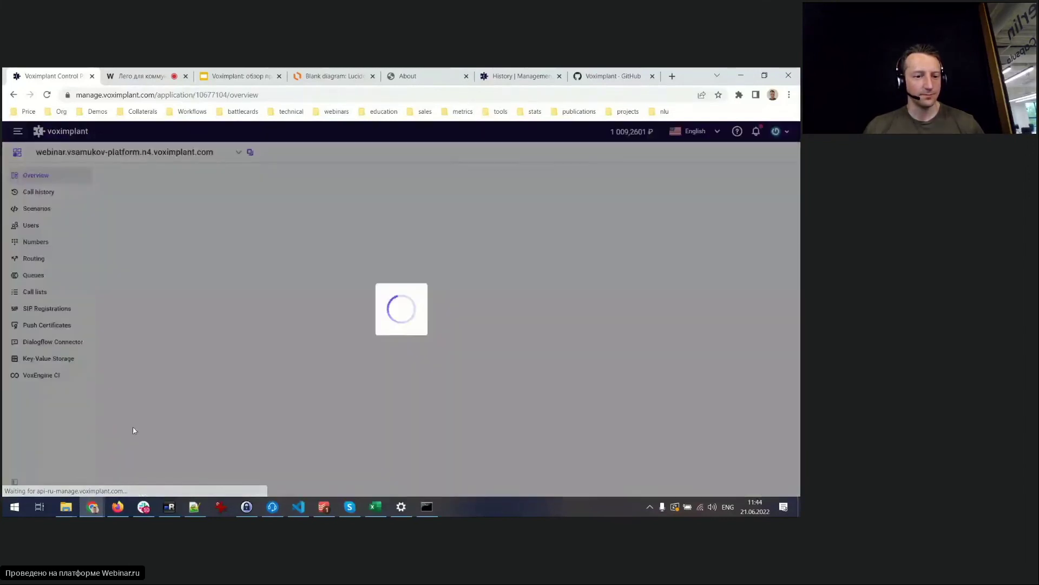
left_click(34, 275)
left_click_drag(391, 372, 514, 386)
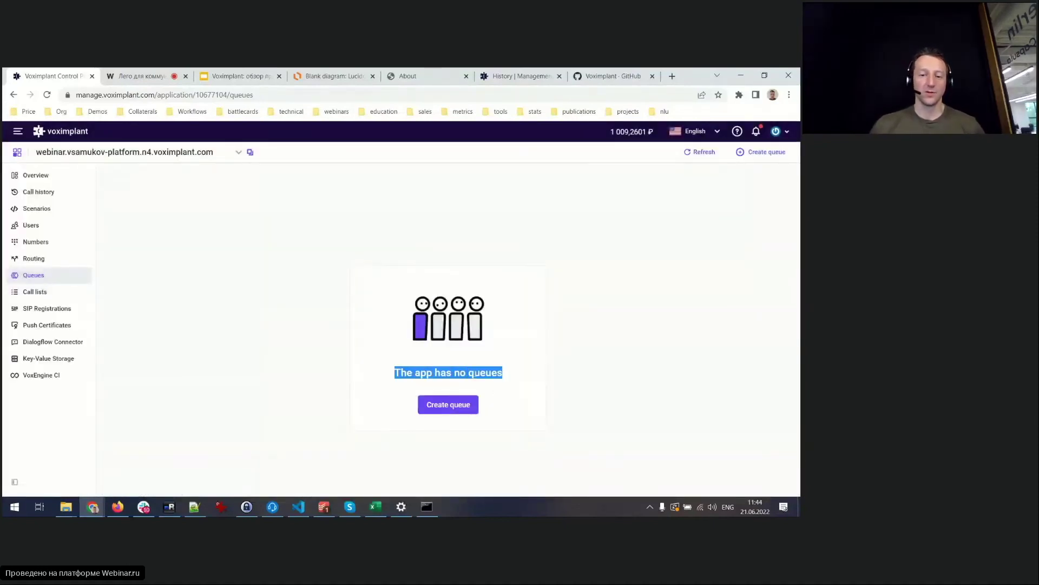
left_click(447, 386)
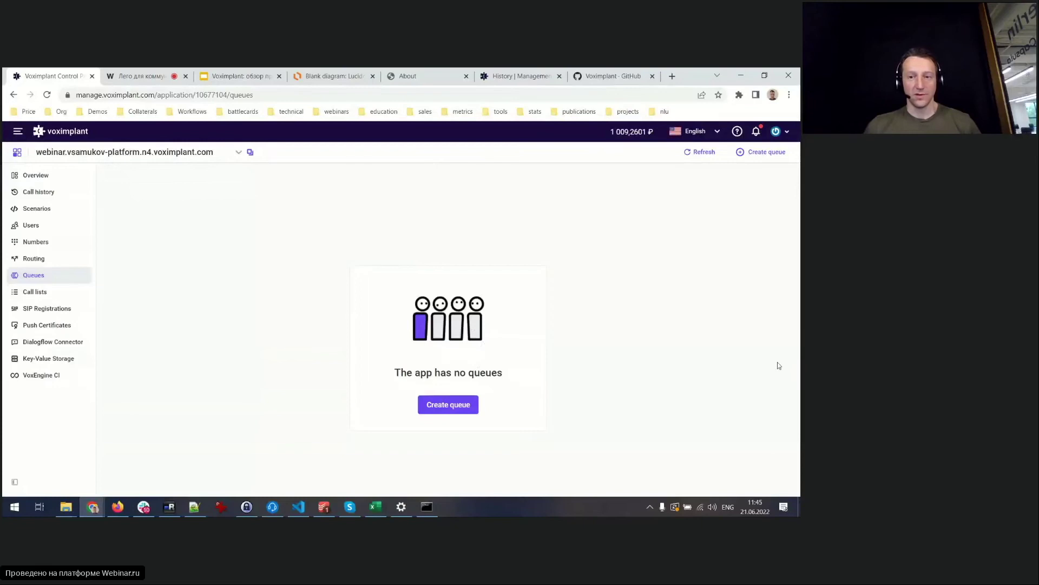
Step: Create a queue named webinarQ with queue priority 1 and priority weight High
left_click(443, 407)
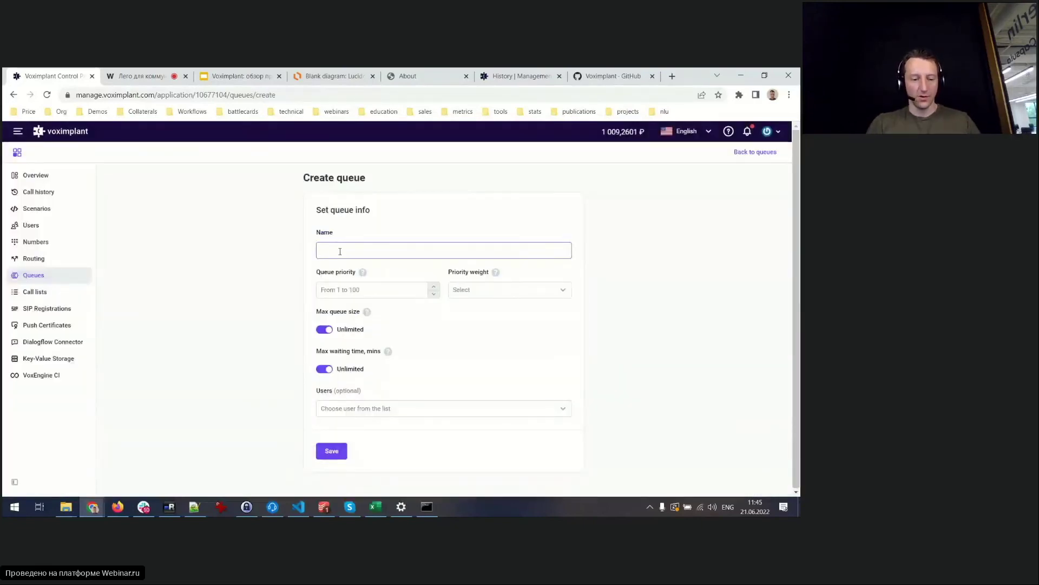
type("webinarQ")
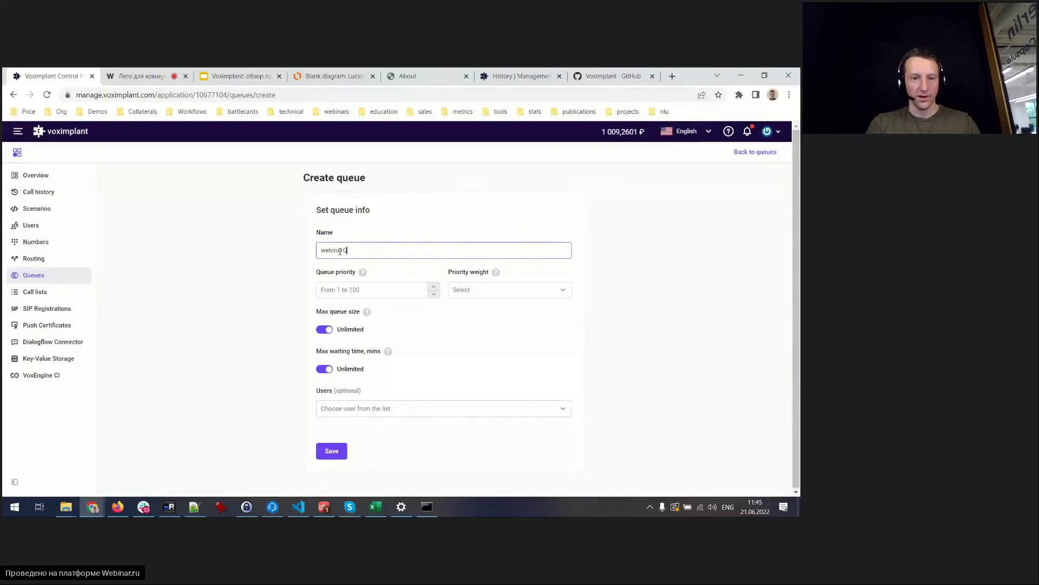
left_click(465, 291)
left_click(477, 314)
left_click(356, 294)
type("1")
left_click(332, 449)
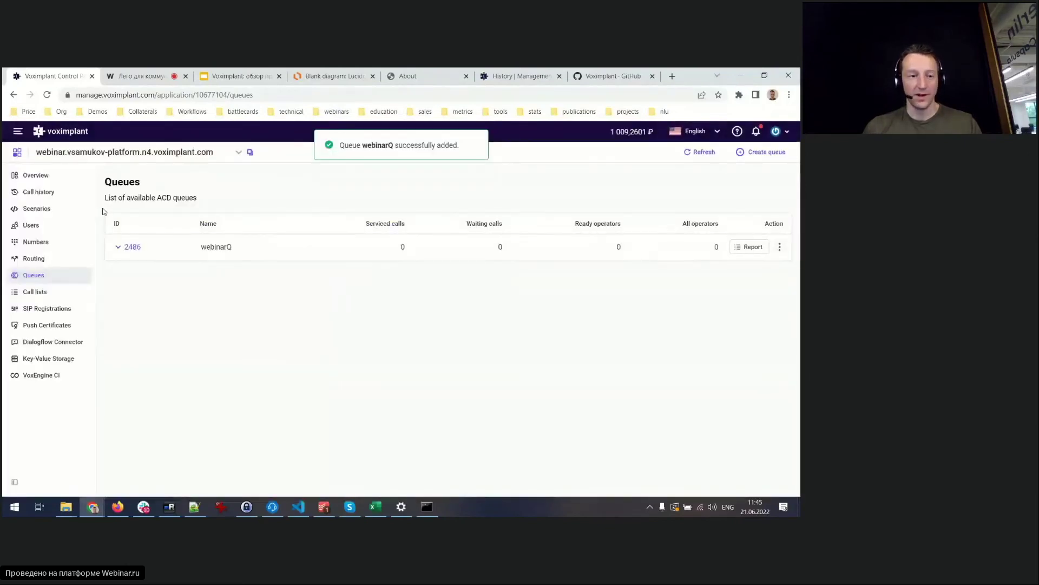
Step: Open the webinarQ queue for editing and view the users that can be assigned to it
left_click(779, 249)
left_click(761, 265)
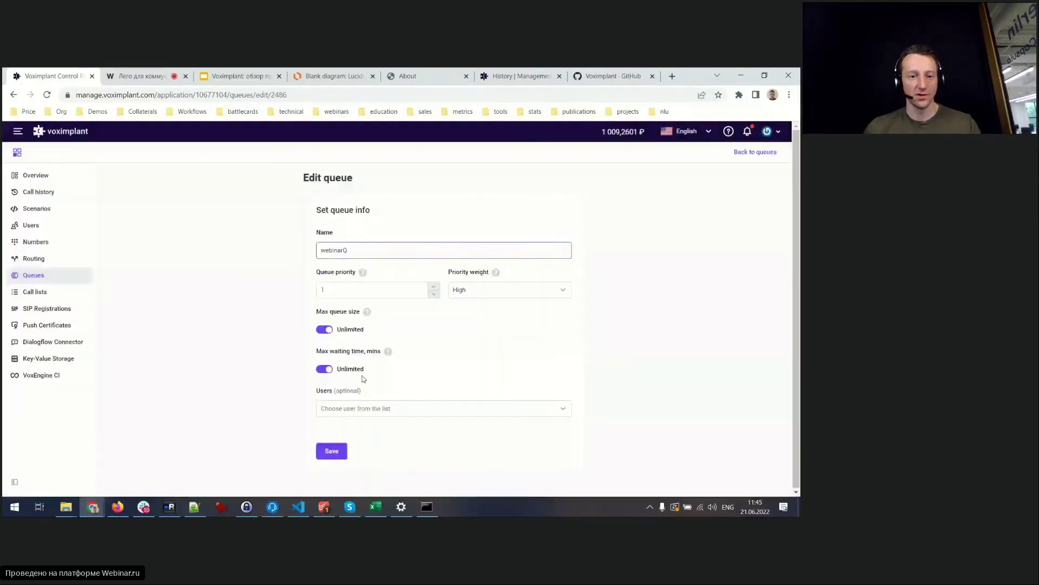
left_click(359, 410)
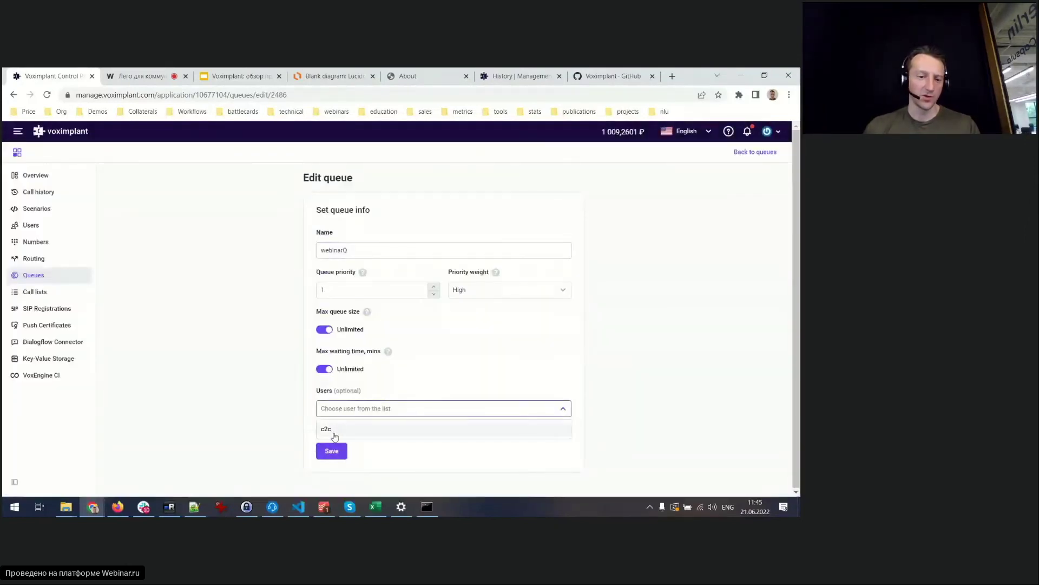
right_click(222, 379)
left_click(207, 430)
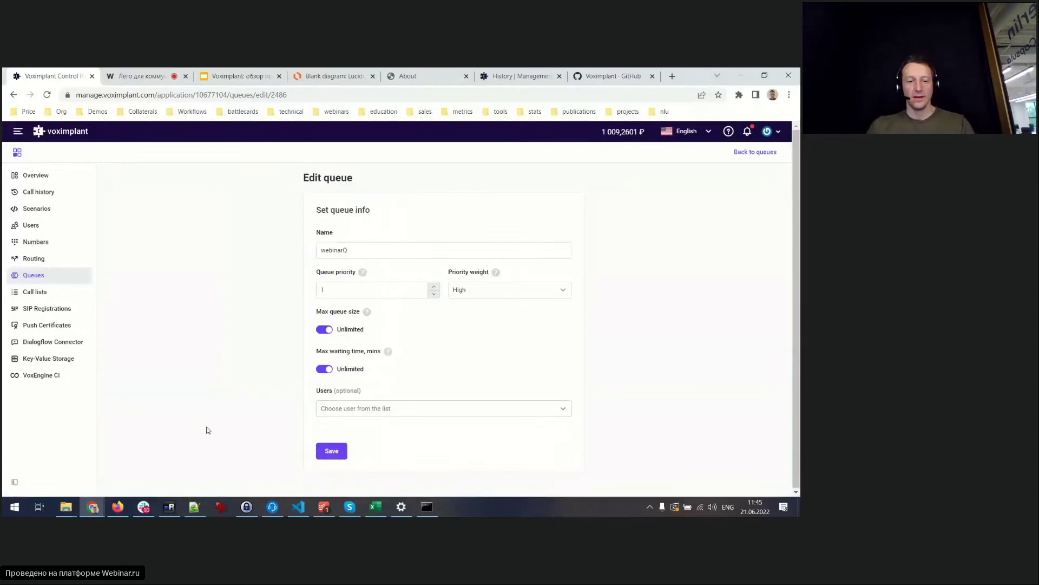
Step: Return to the list of queues and check the ready operators of webinarQ
left_click(56, 276)
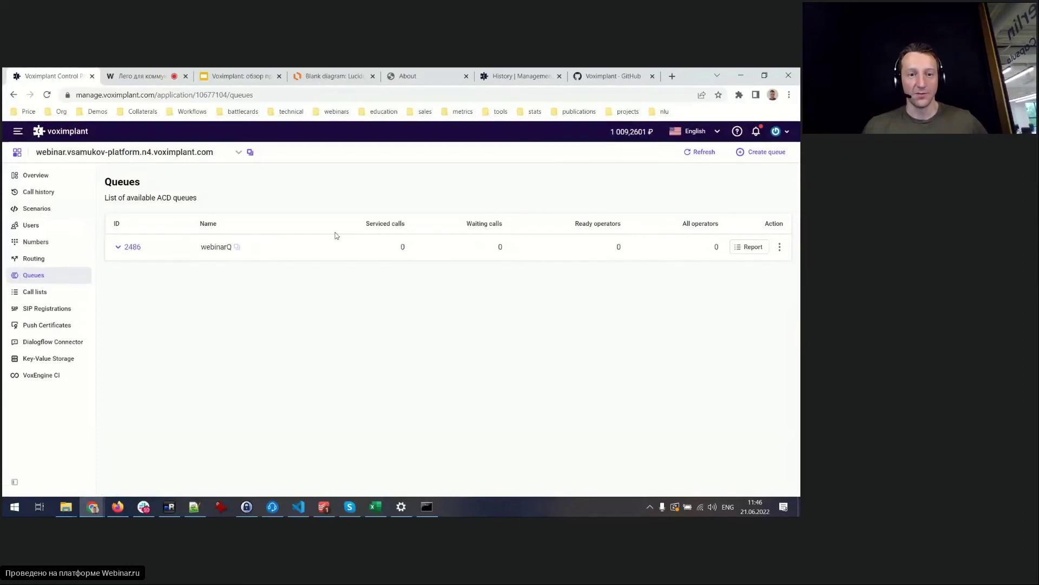
triple_click(586, 221)
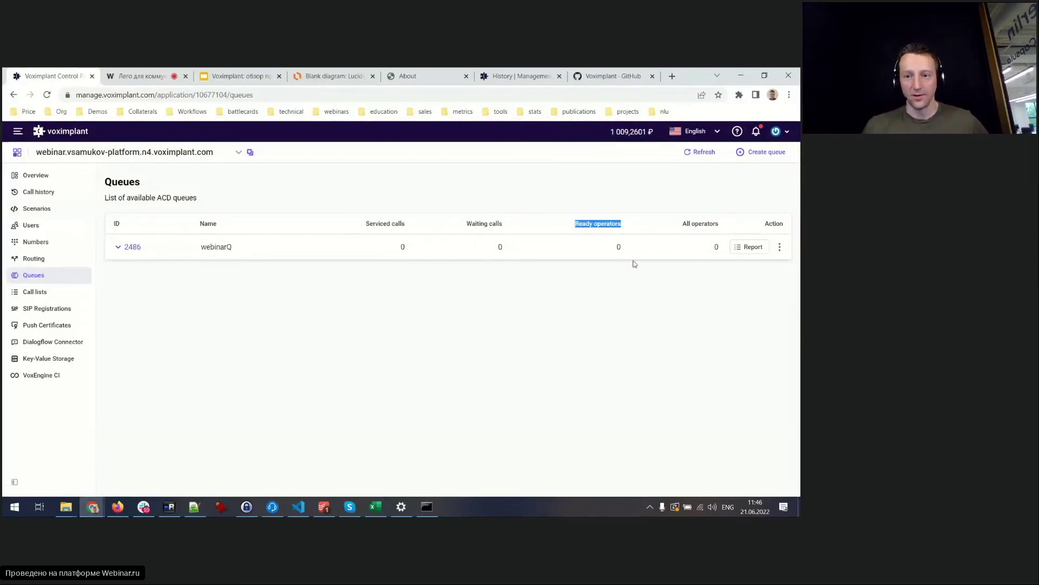
double_click(620, 247)
left_click(584, 264)
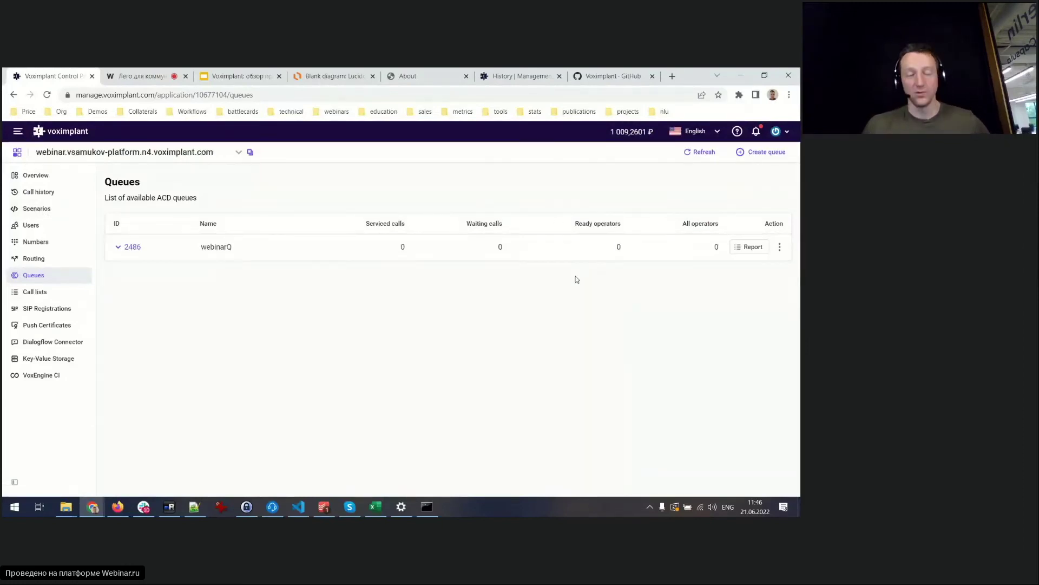
Step: Open the form for a new call list in the webinar application and review its fields down to the file upload
left_click(34, 291)
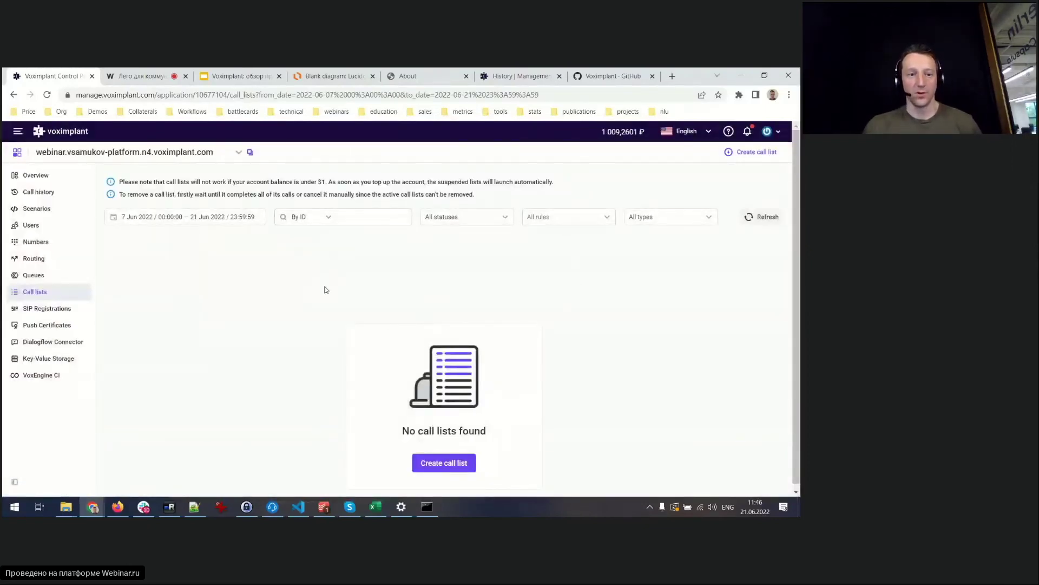
left_click(444, 462)
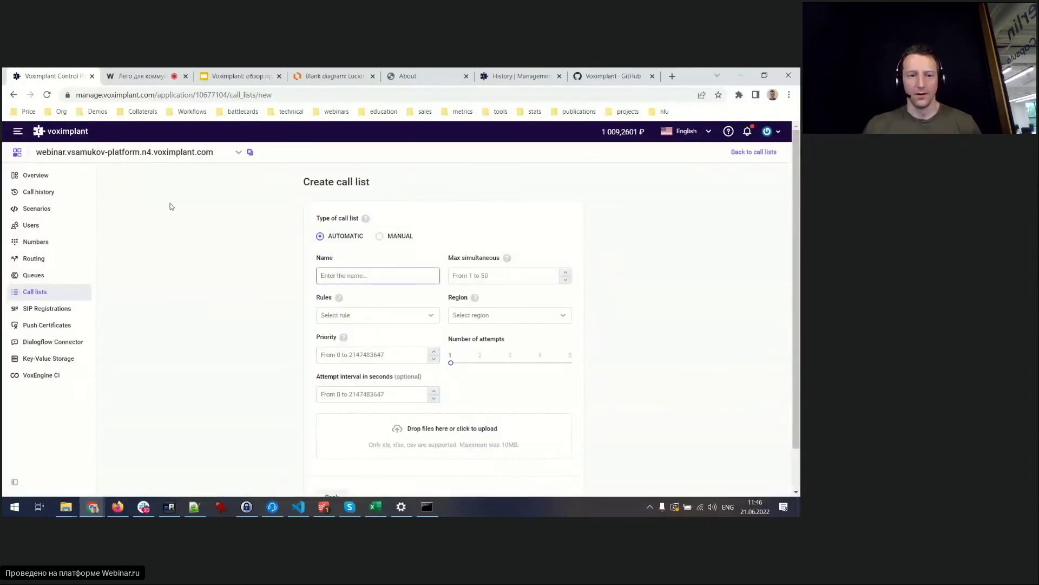
scroll(271, 292, "down", 1)
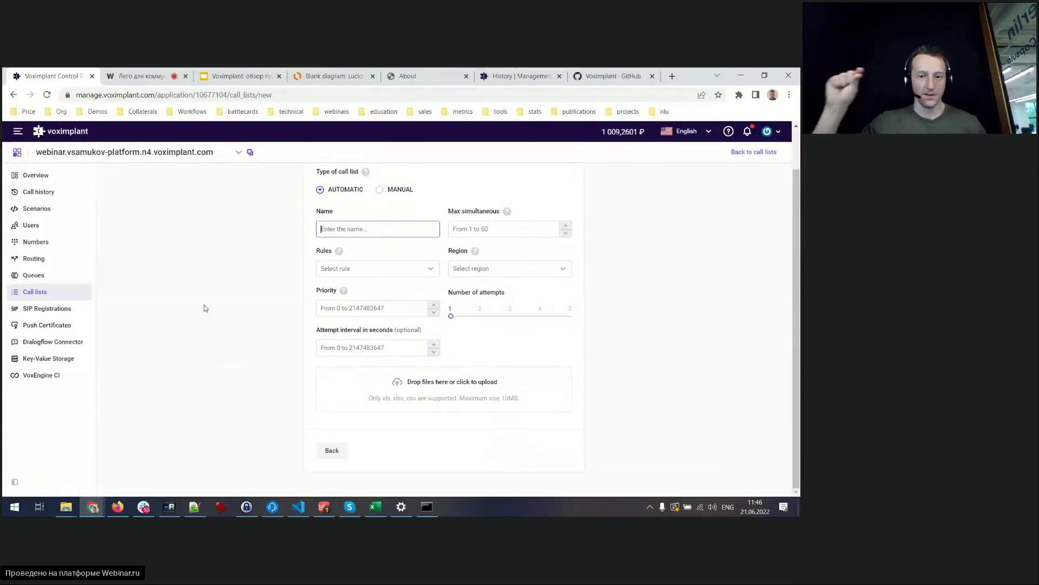
scroll(203, 308, "up", 1)
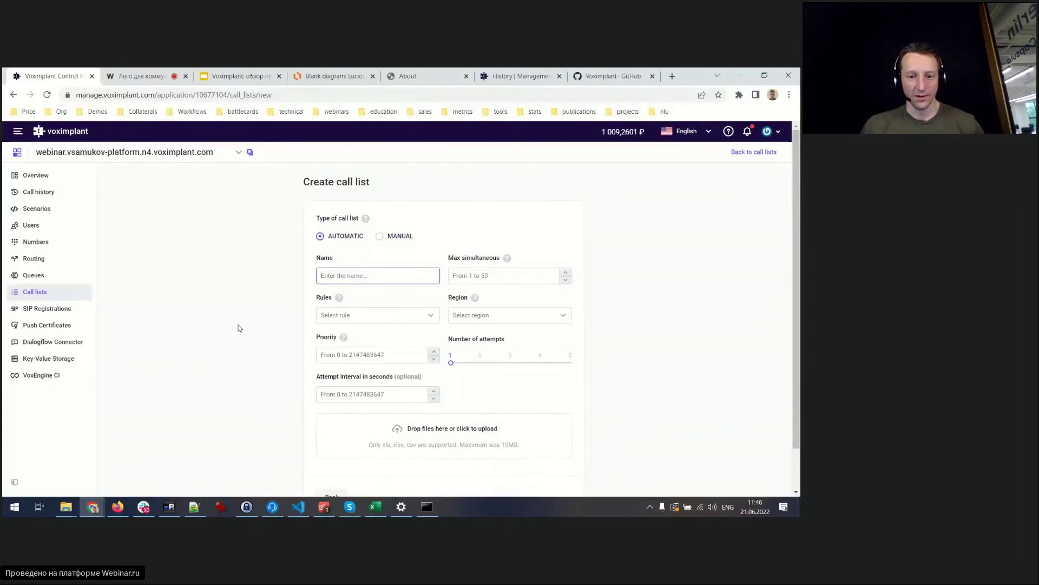
Step: Switch to the robocall application and open its scenarios
left_click(238, 153)
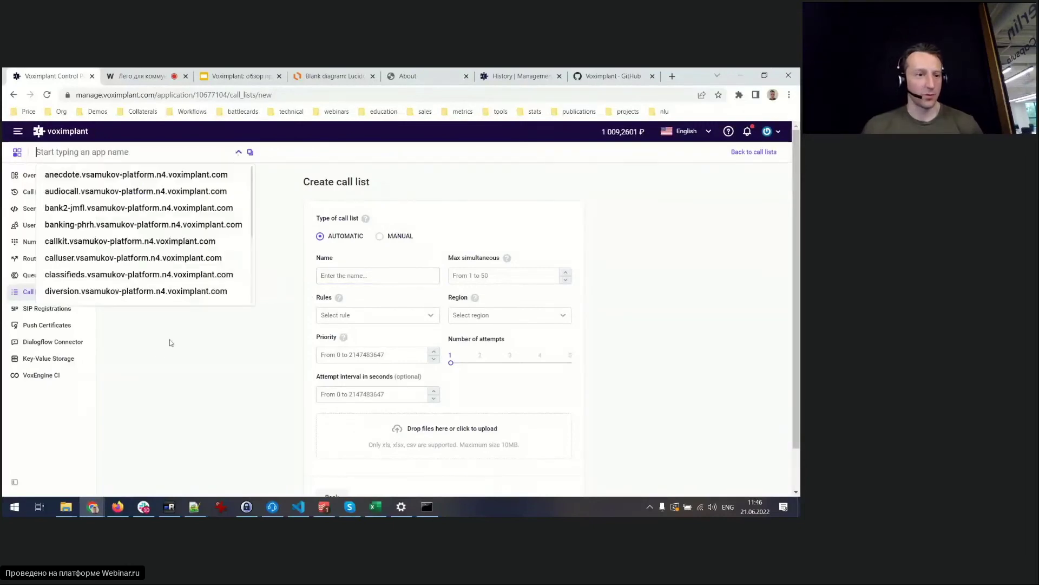
scroll(132, 206, "down", 5)
left_click(142, 232)
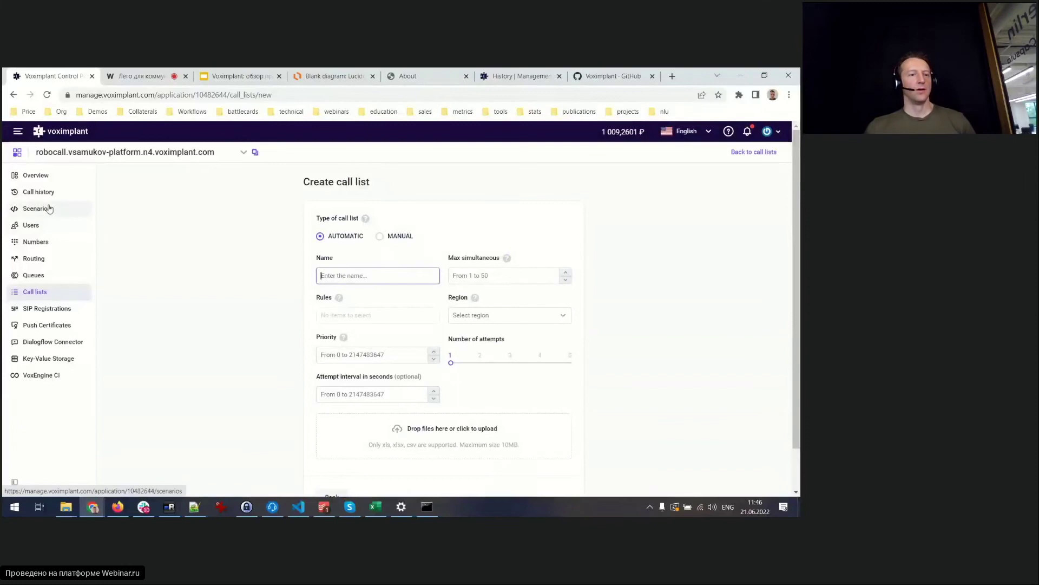
left_click(49, 208)
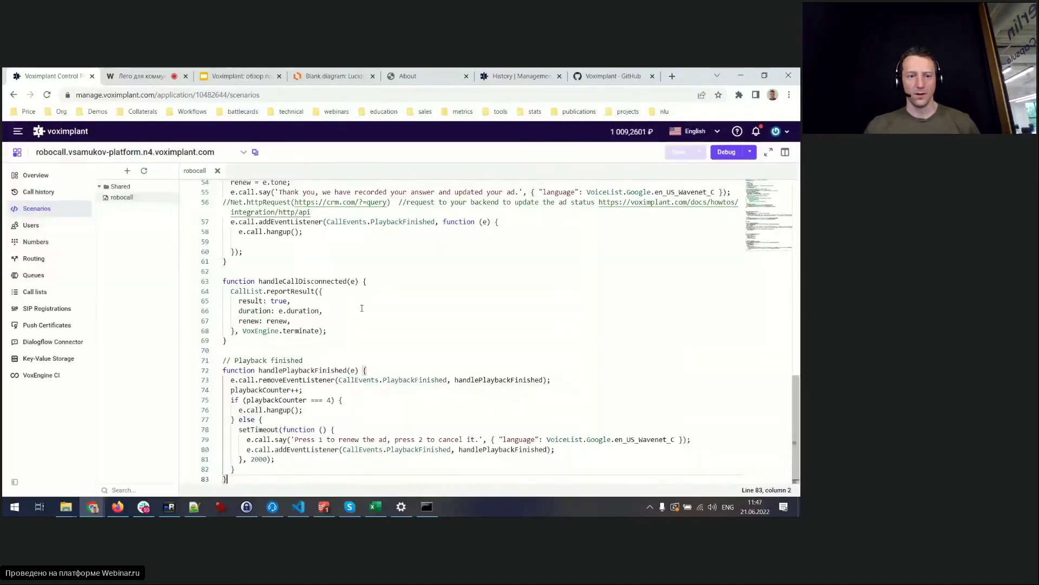
Step: Examine the AppEvents.Started handler in the robocall scenario, including where first_name and phone_number are read from the custom data
scroll(357, 319, "up", 3)
scroll(357, 324, "up", 8)
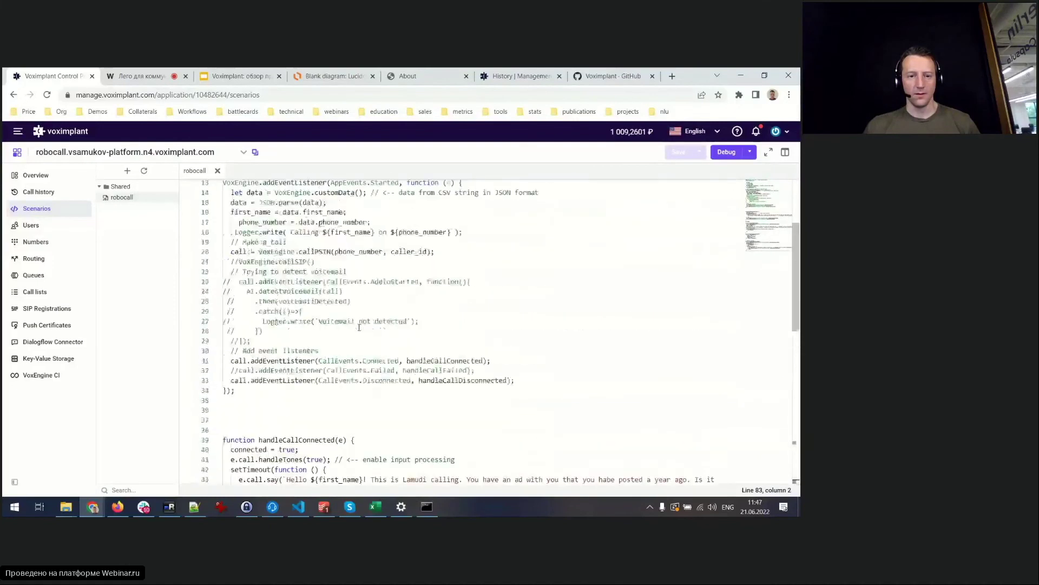
left_click_drag(223, 303, 498, 356)
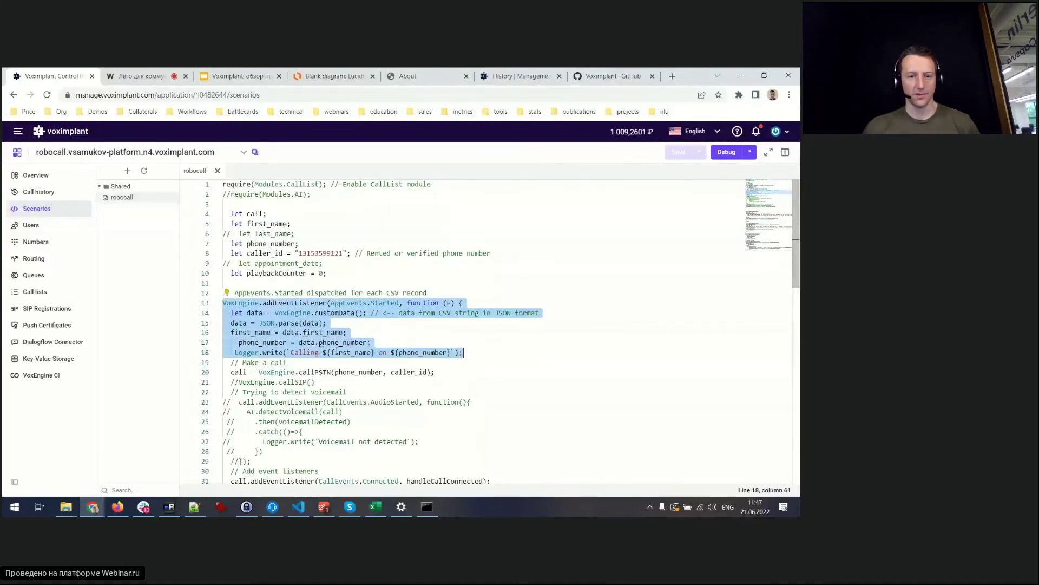
left_click(336, 342)
left_click_drag(232, 332, 421, 341)
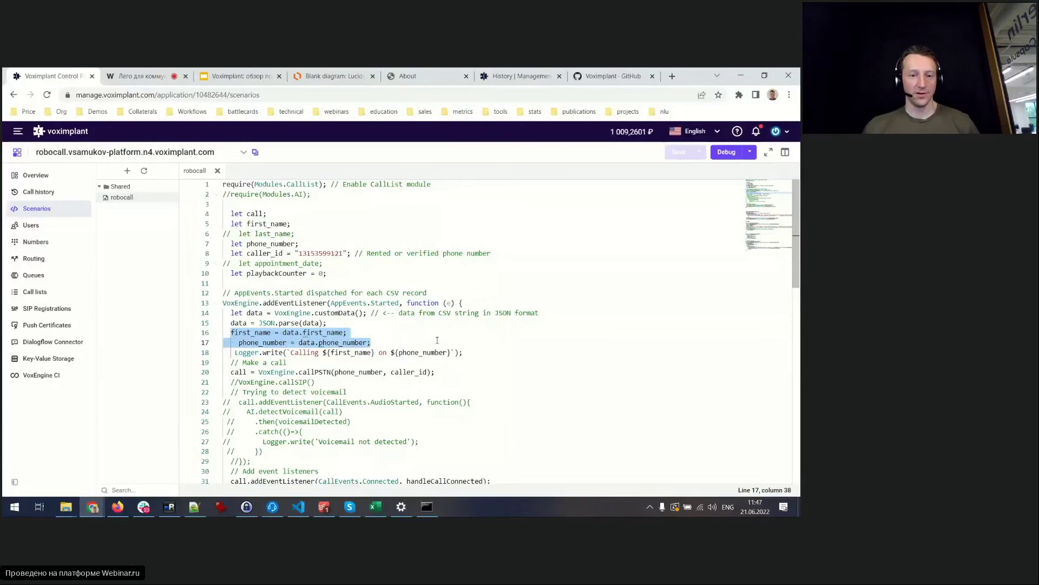
Step: Examine the handleCallConnected function and the spoken greeting that offers to renew or cancel the ad
scroll(438, 341, "down", 3)
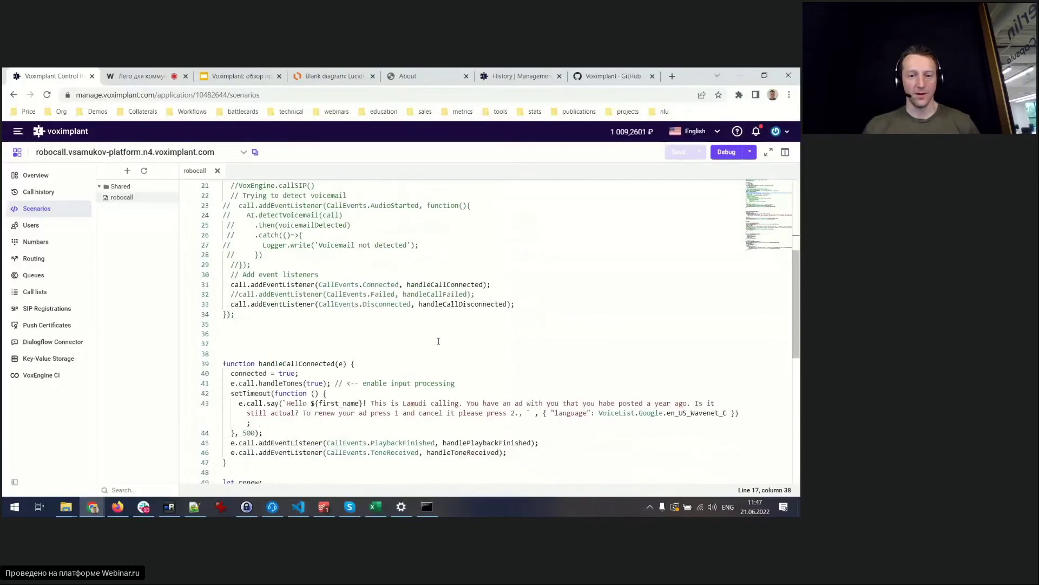
scroll(439, 341, "down", 1)
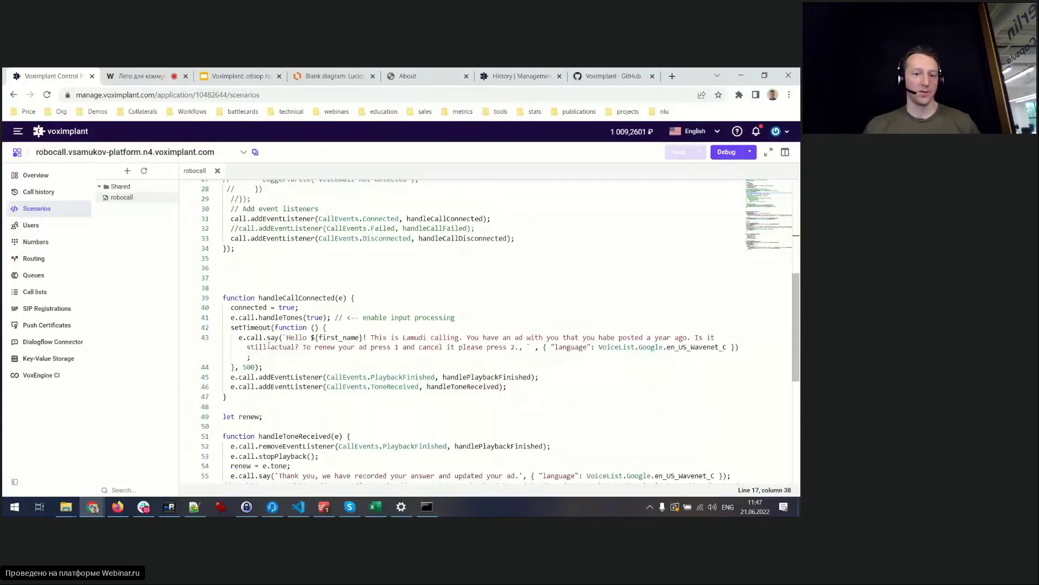
left_click_drag(284, 338, 536, 347)
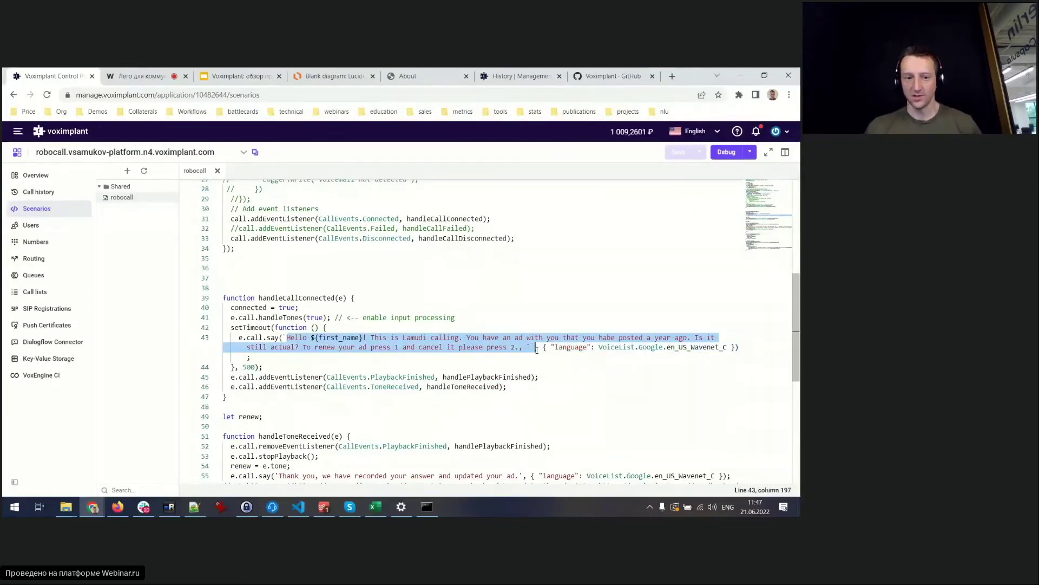
left_click(539, 347)
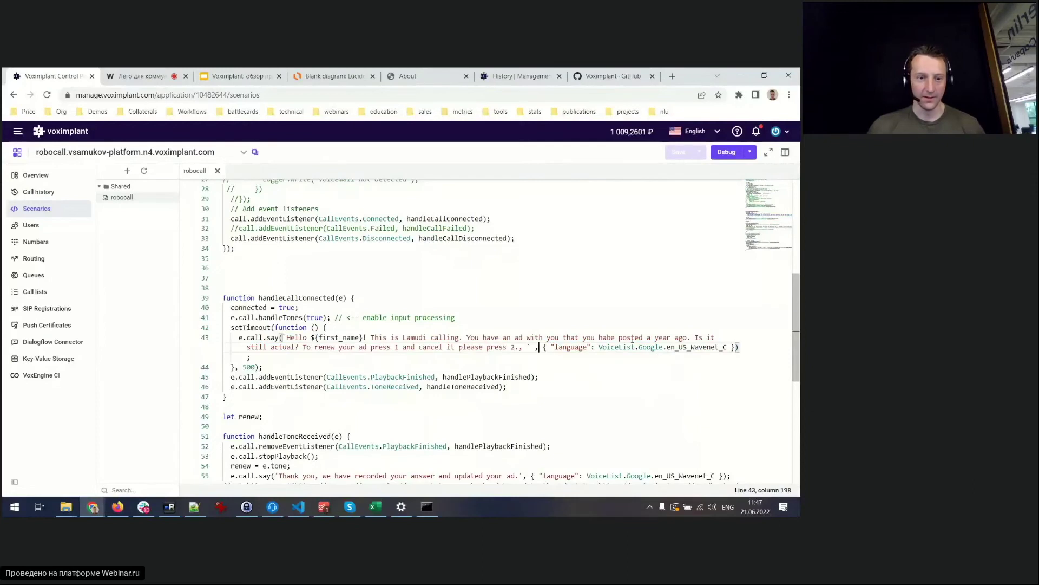
Step: Examine the handleToneReceived and handleCallDisconnected functions, and open the robocall application's call lists
scroll(345, 445, "down", 3)
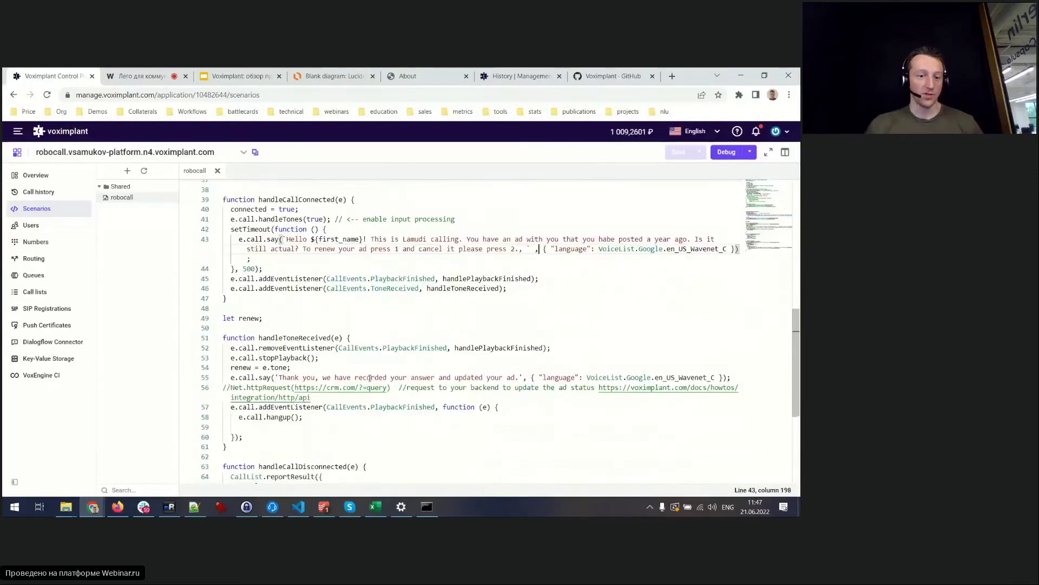
left_click_drag(352, 337, 360, 439)
left_click(360, 440)
scroll(360, 440, "down", 2)
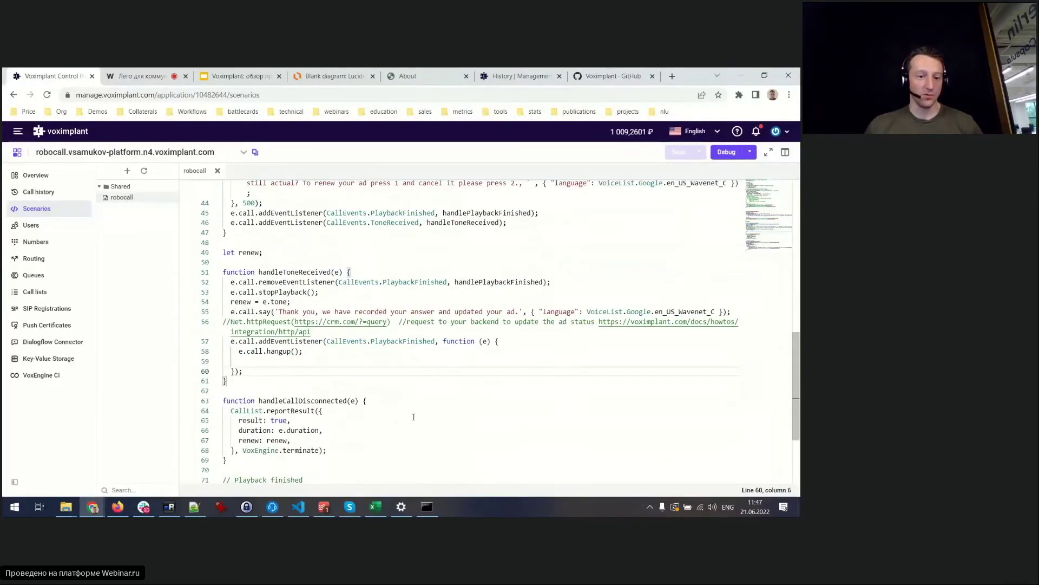
left_click(34, 291)
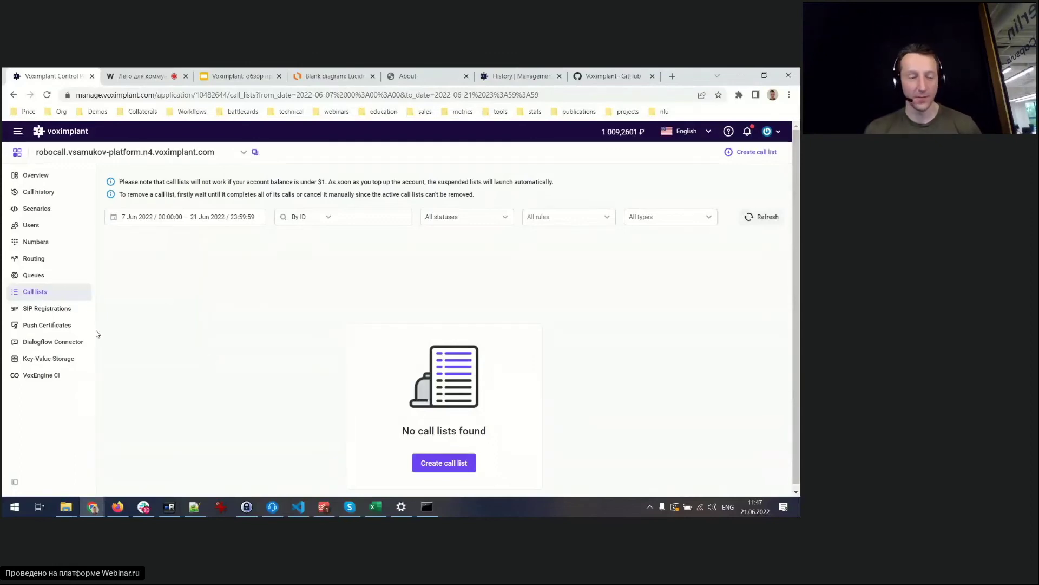
Step: Open the robocall application's SIP registrations and view the attached ones
left_click(70, 316)
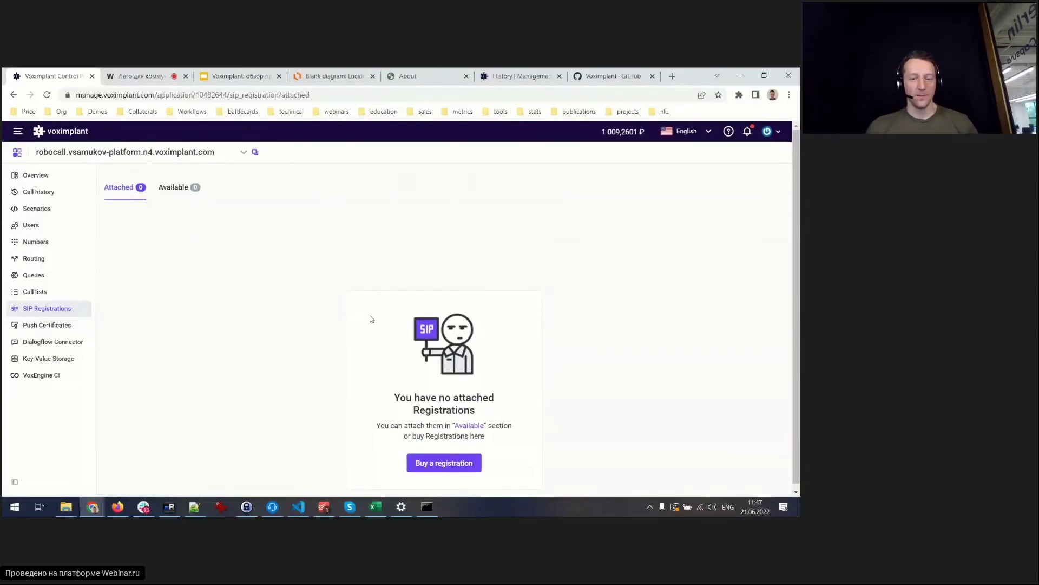
scroll(371, 320, "down", 1)
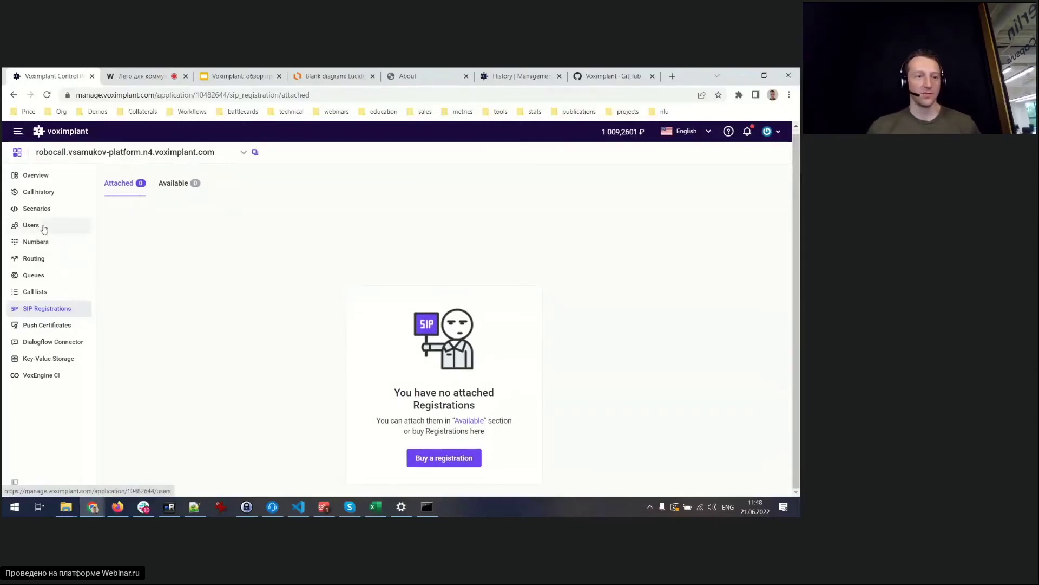
left_click(36, 310)
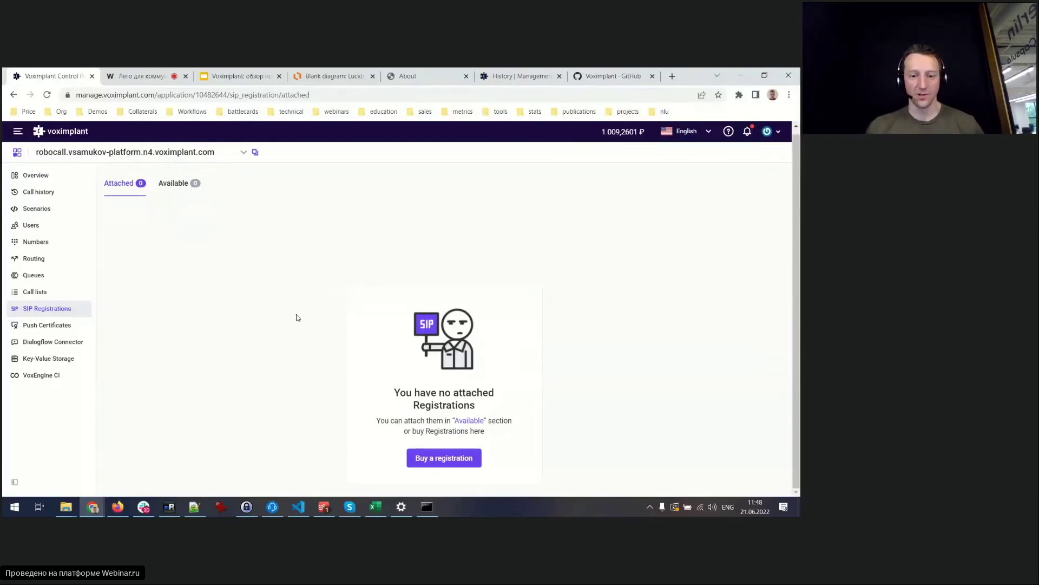
Step: View the push certificates page of the robocall application
left_click(48, 324)
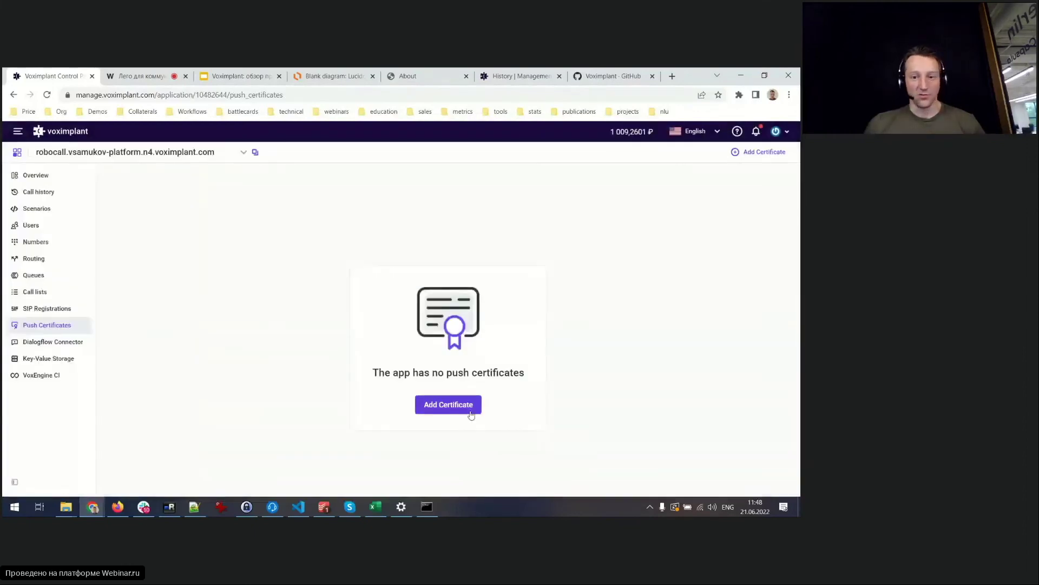
left_click_drag(531, 385, 291, 303)
left_click(291, 247)
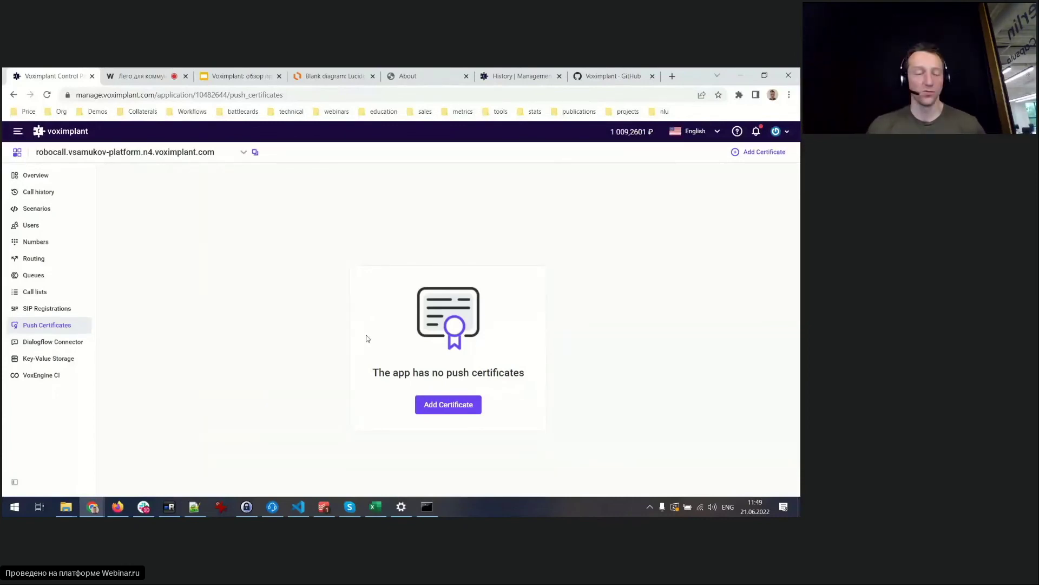
Step: Look through the Dialogflow Connector page and the VoxEngine CI setup page of the robocall application
left_click(49, 347)
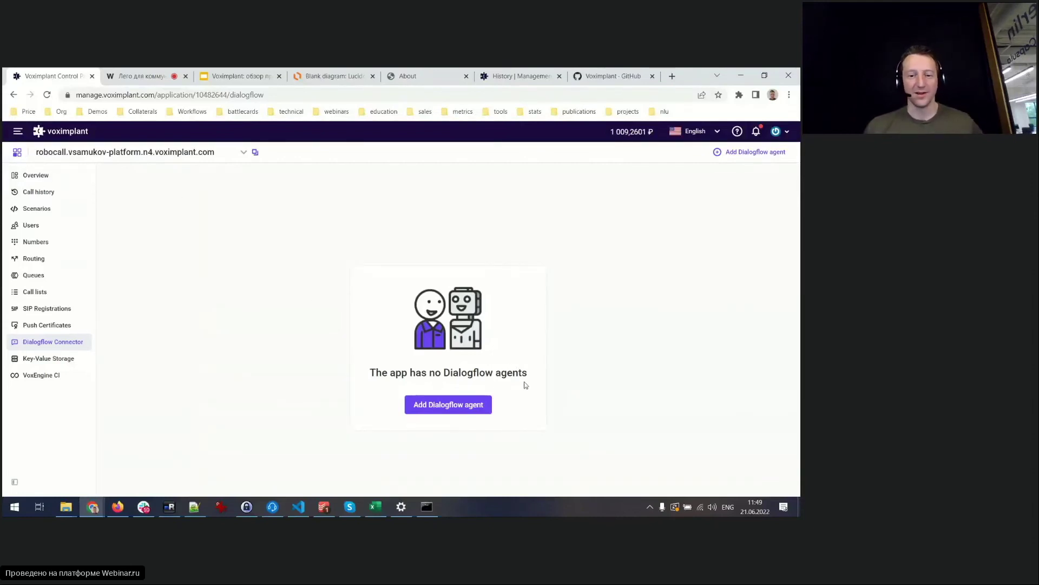
left_click(48, 376)
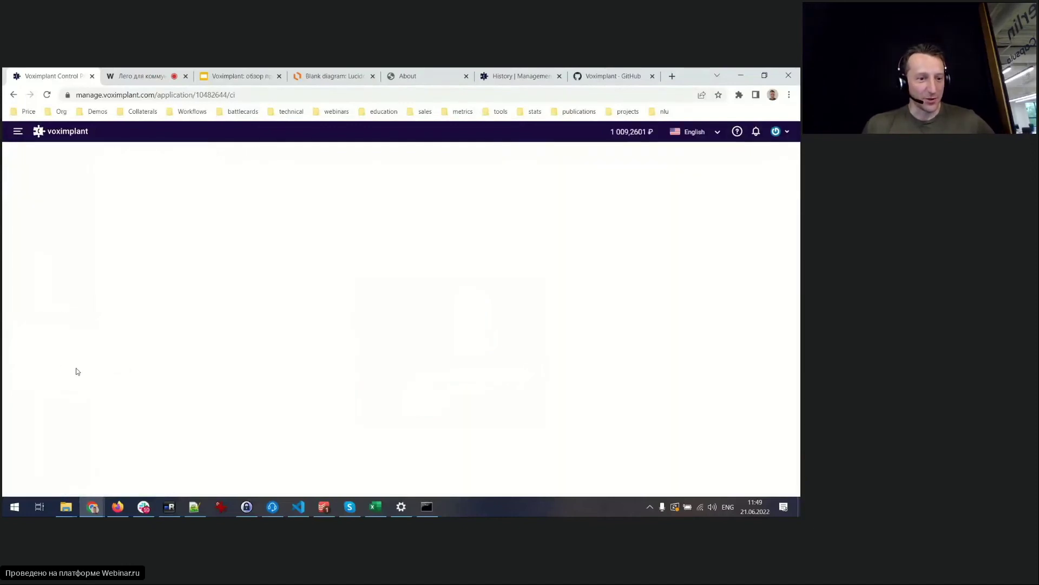
scroll(74, 365, "down", 4)
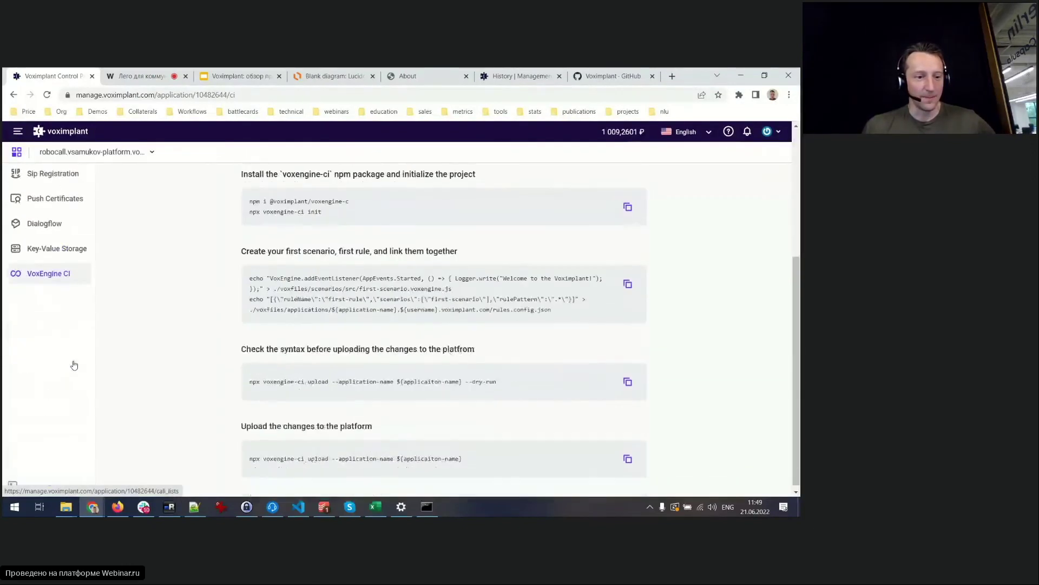
Step: Open Key-Value Storage and read its description of storing key-value pairs and the request billing note
left_click(57, 248)
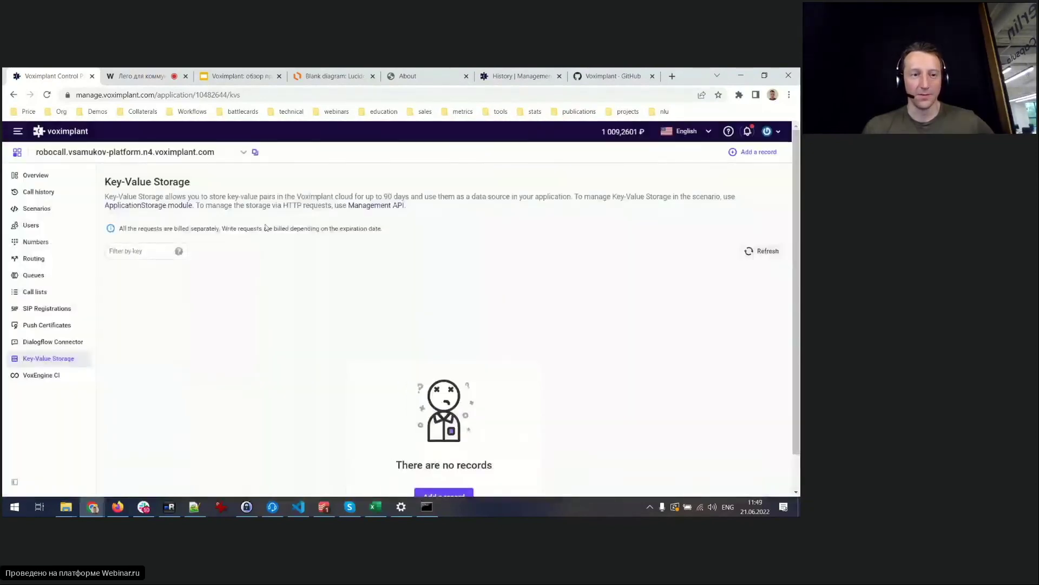
left_click_drag(105, 181, 263, 194)
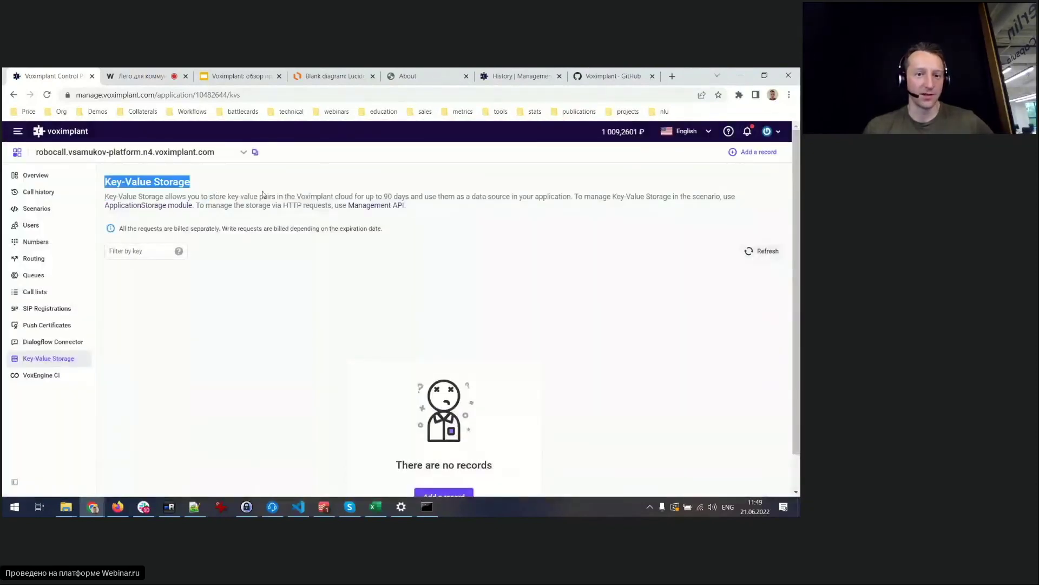
left_click(268, 177)
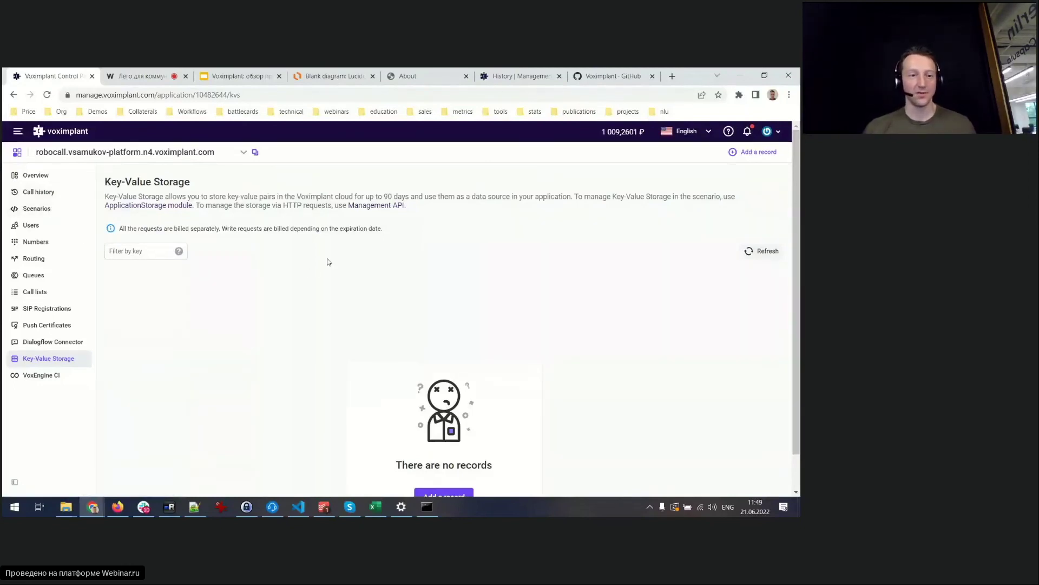
mouse_move(180, 251)
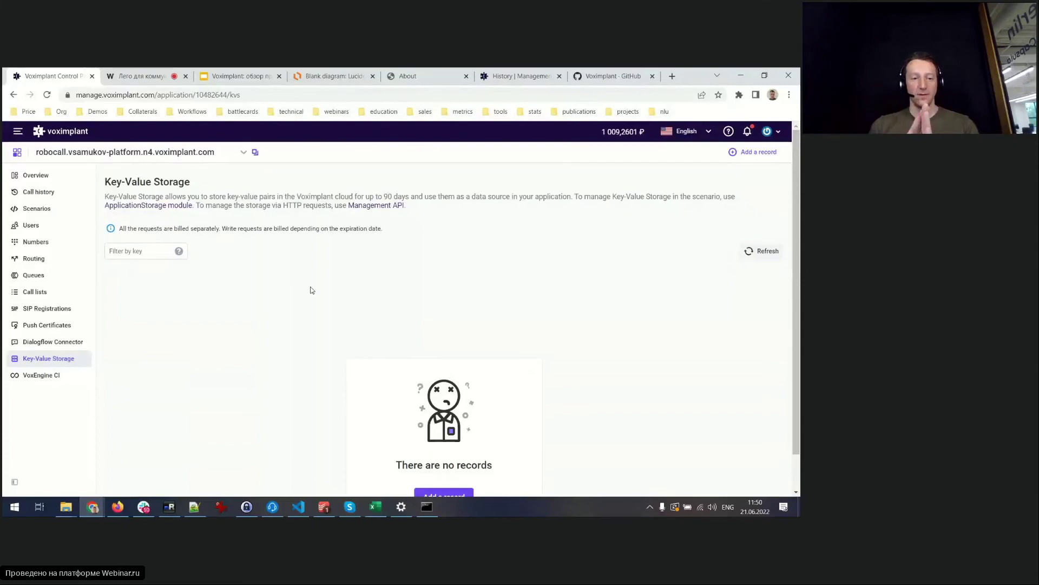
left_click_drag(103, 182, 214, 192)
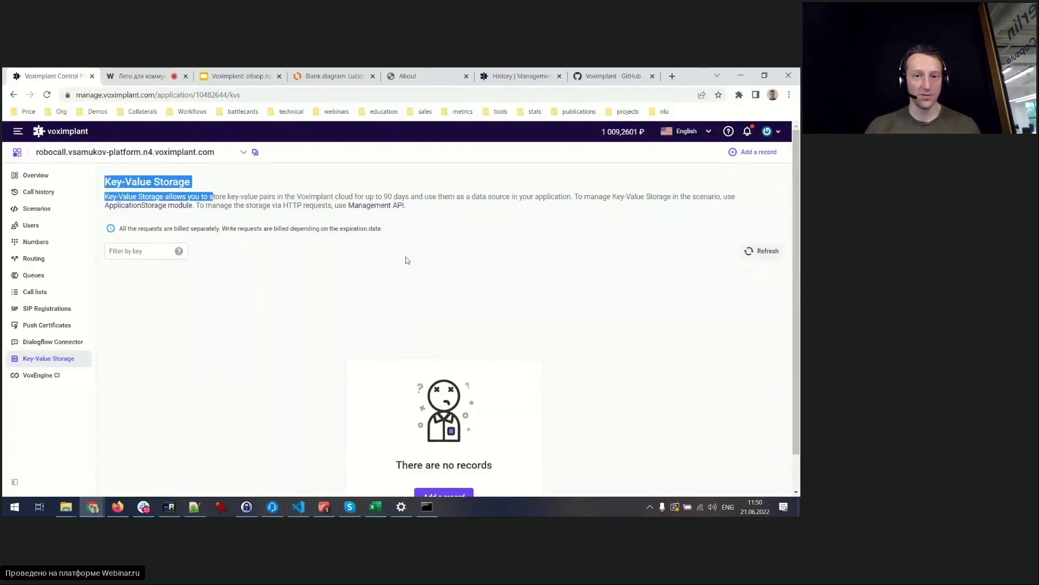
left_click(378, 228)
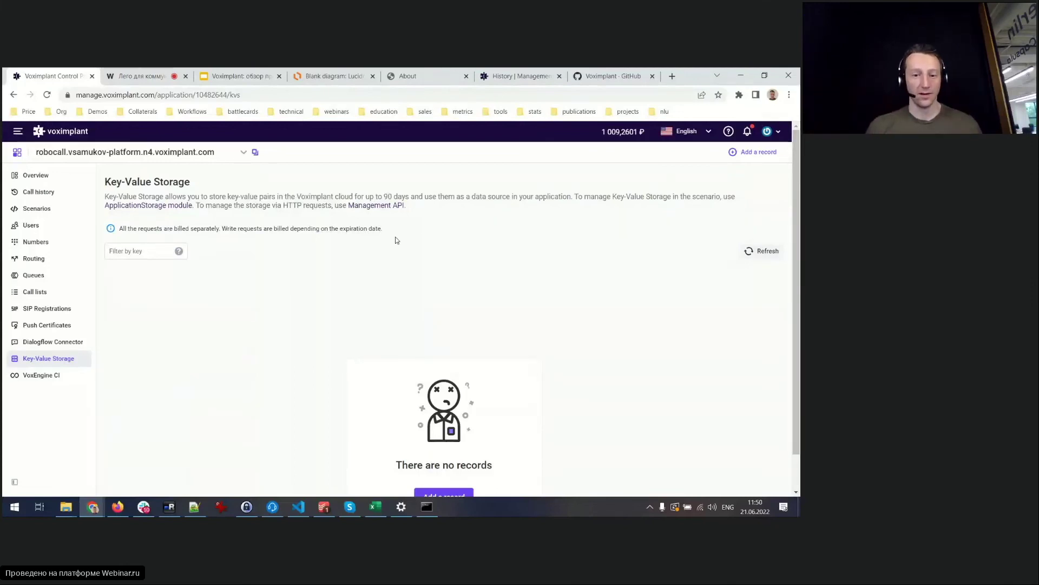
scroll(397, 240, "down", 1)
scroll(397, 244, "up", 1)
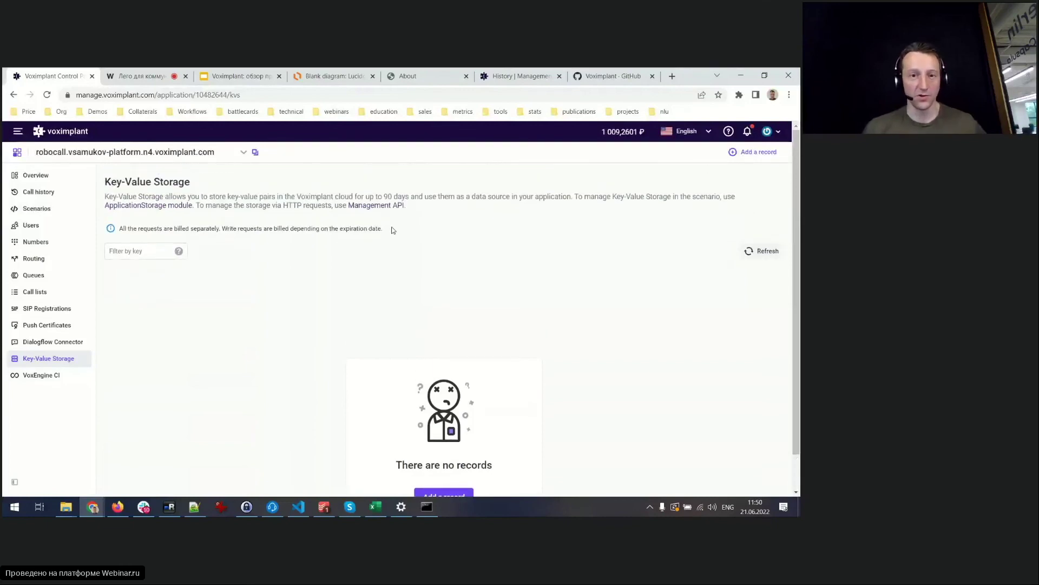
Step: From VoxEngine CI, open the CI/CD templates on GitHub, read through .github.yml, and return to the VoxEngine CI page
left_click(68, 376)
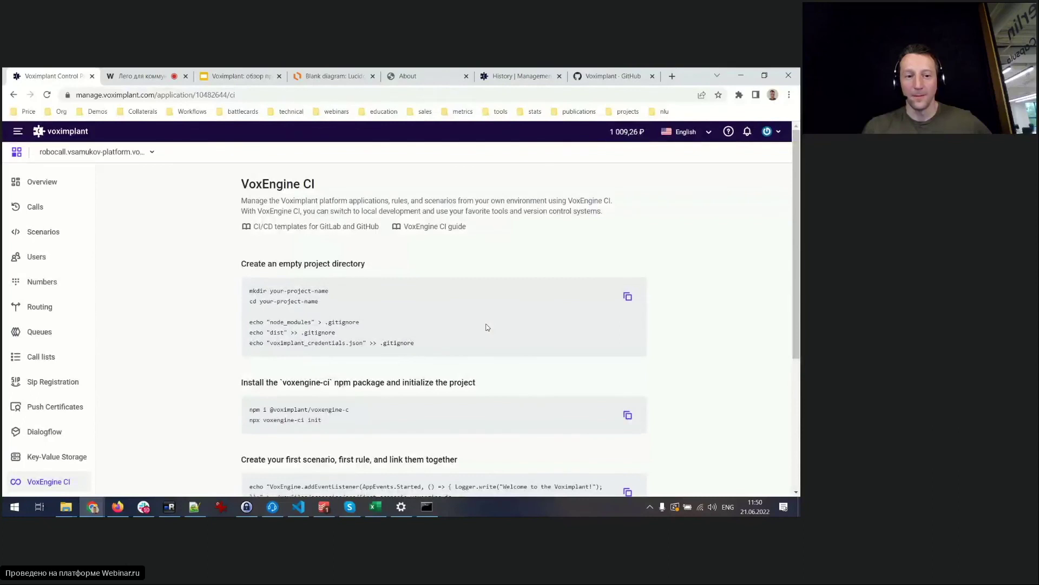
middle_click(271, 227)
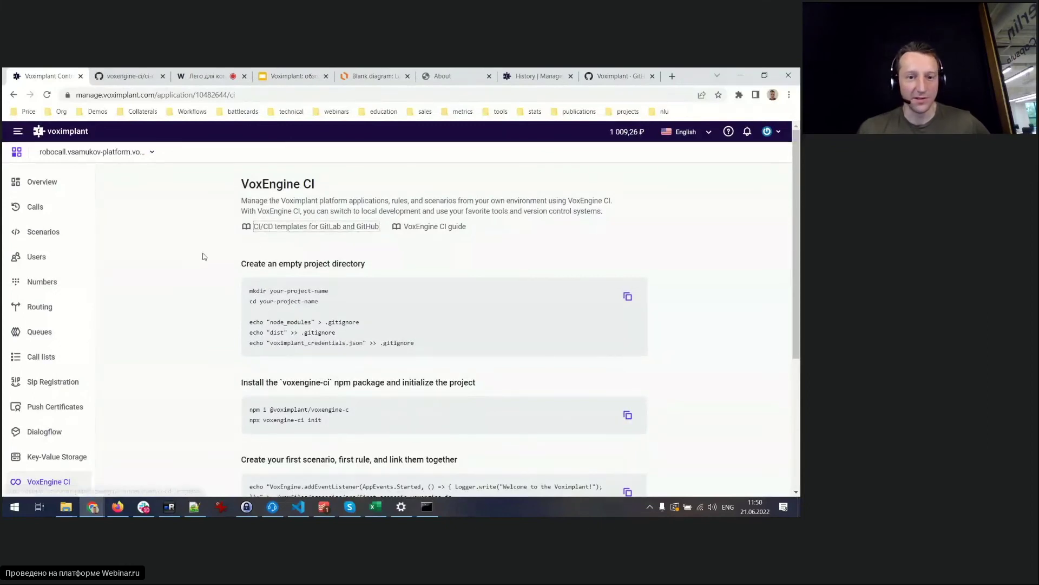
left_click(117, 76)
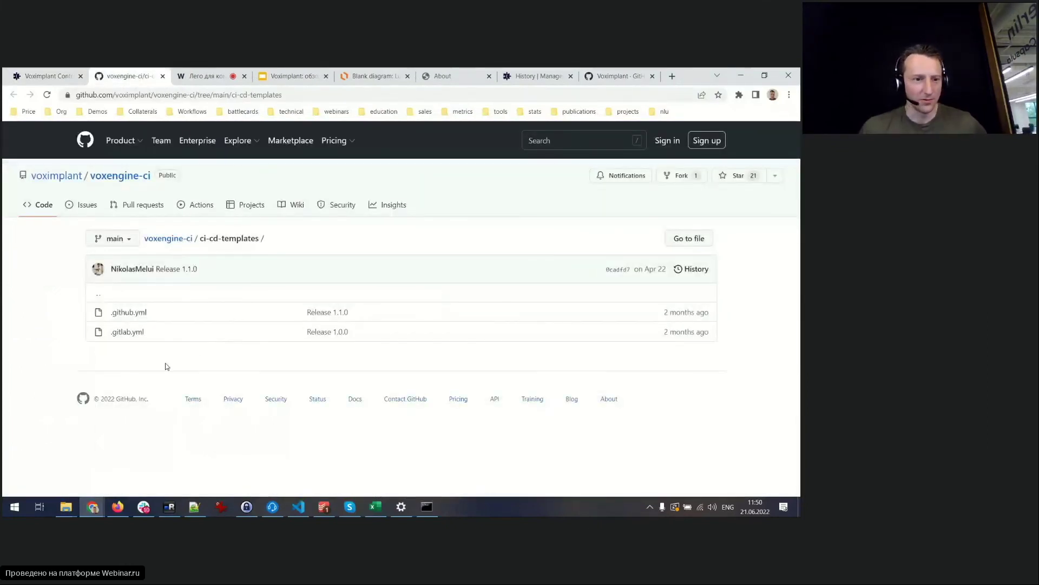
left_click(135, 316)
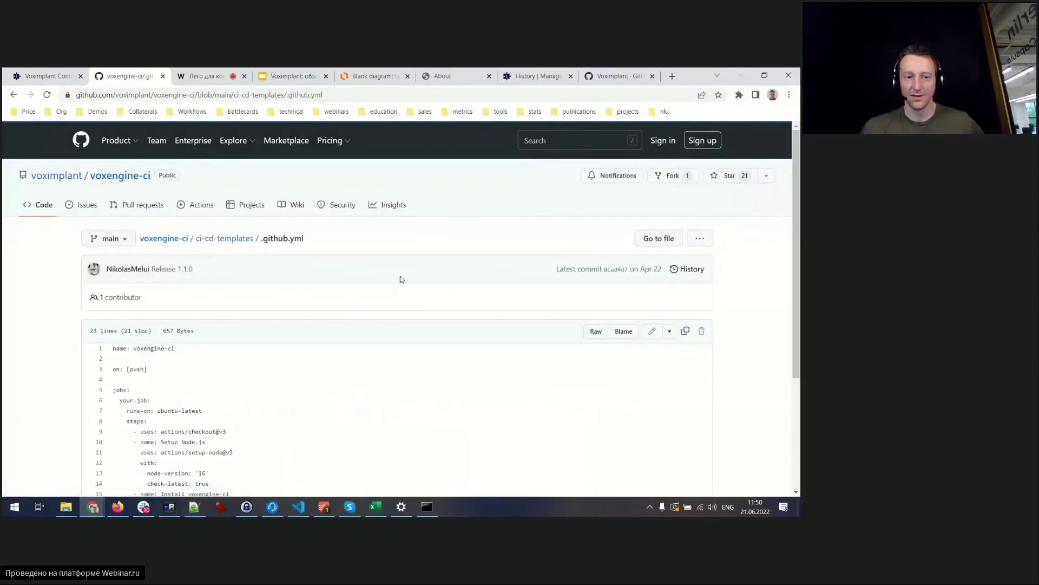
scroll(398, 278, "down", 3)
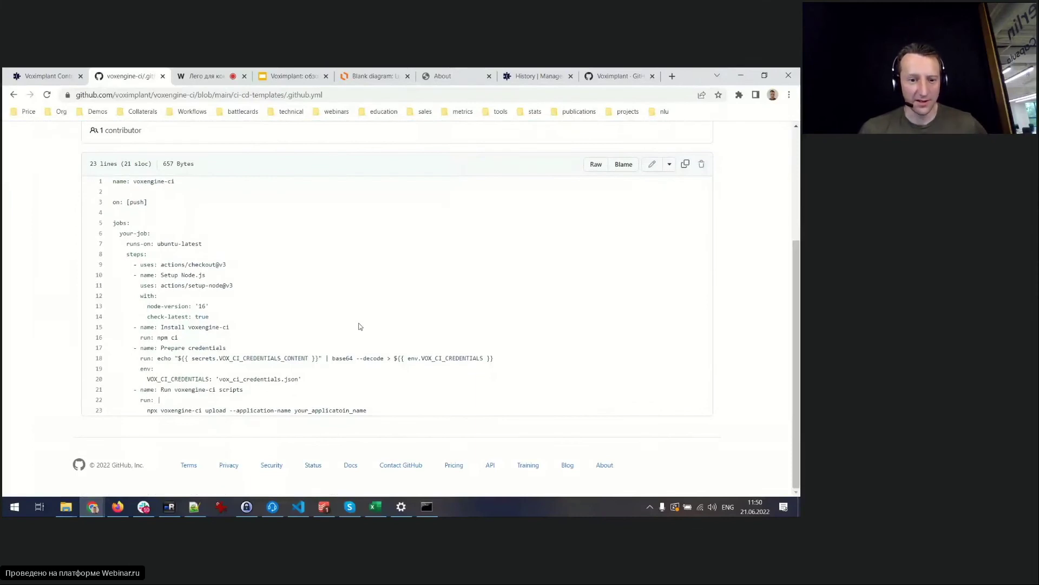
scroll(360, 328, "up", 10)
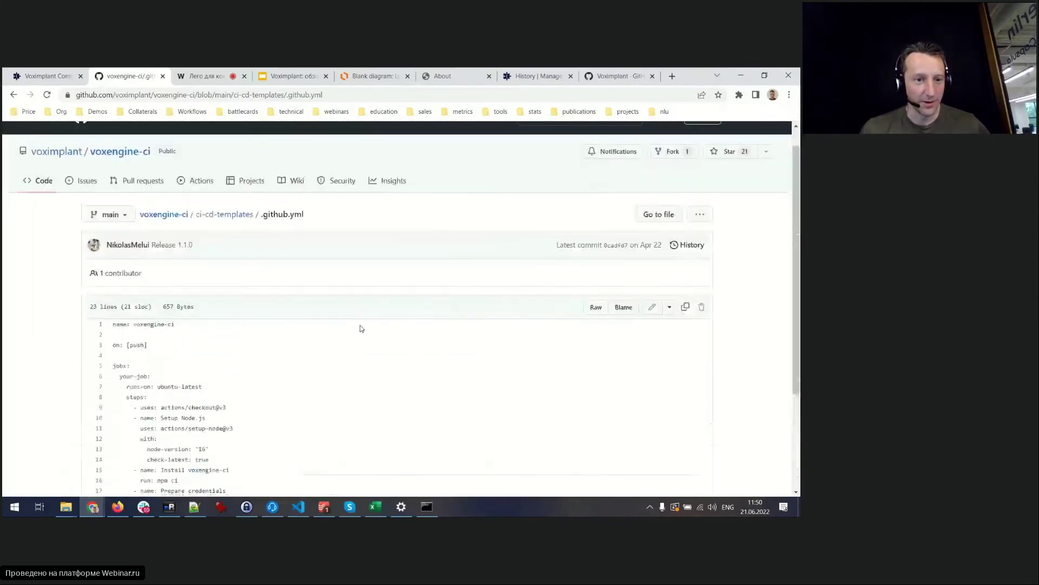
key("ctrl+shift+Tab")
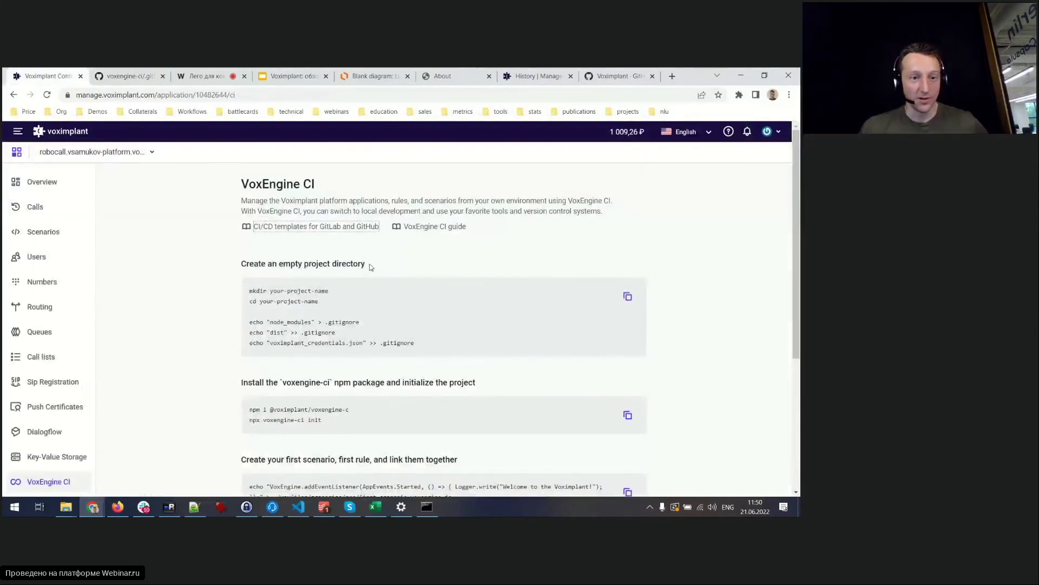
Step: Revisit the robocall scenario code, and read the VoxEngine CI instructions from installing the voxengine-ci package to uploading changes
left_click(44, 232)
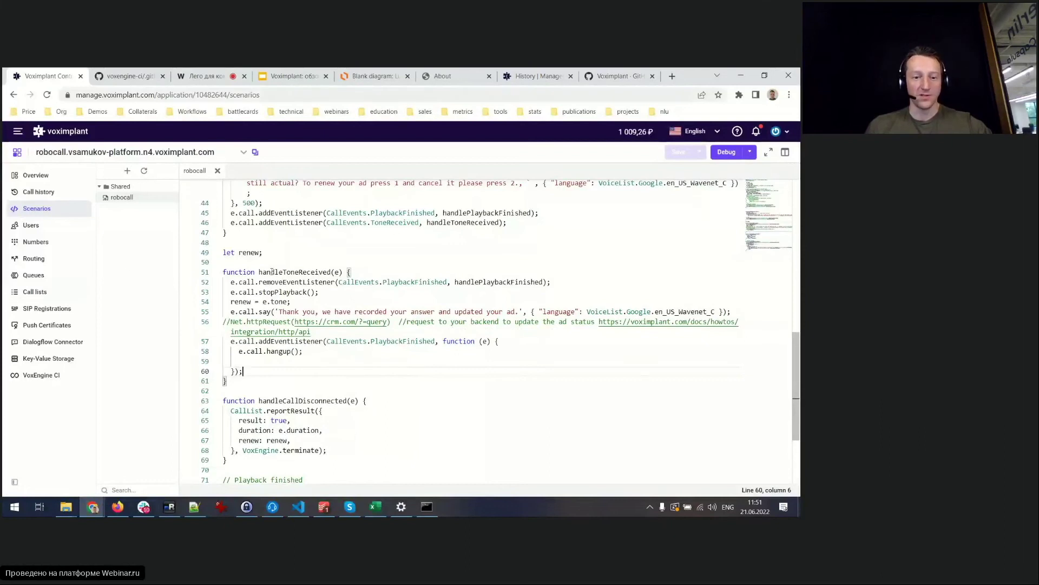
left_click(69, 374)
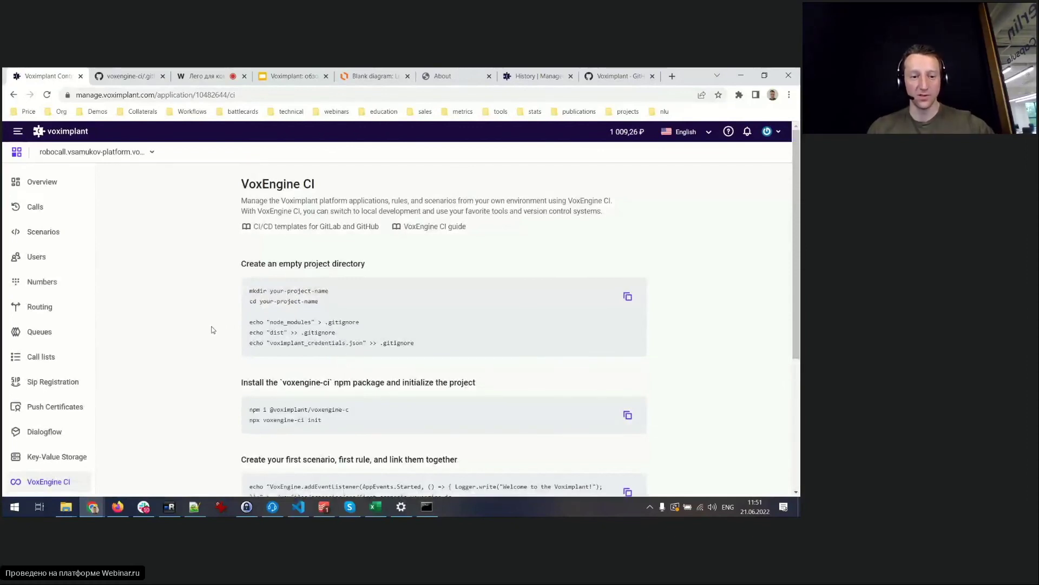
left_click_drag(242, 380, 361, 425)
left_click(422, 382)
scroll(442, 374, "down", 1)
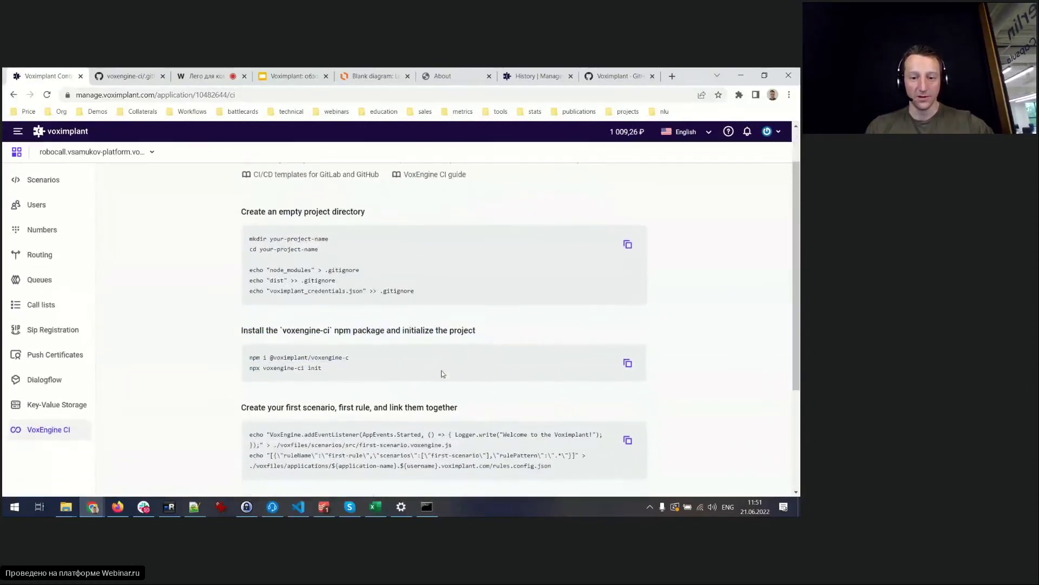
scroll(446, 357, "down", 2)
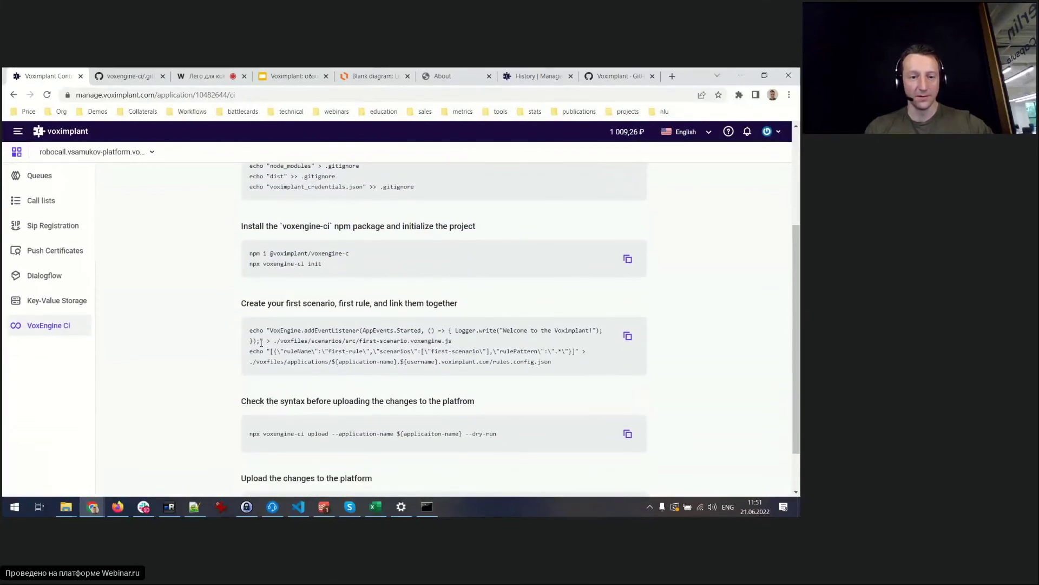
scroll(271, 352, "down", 1)
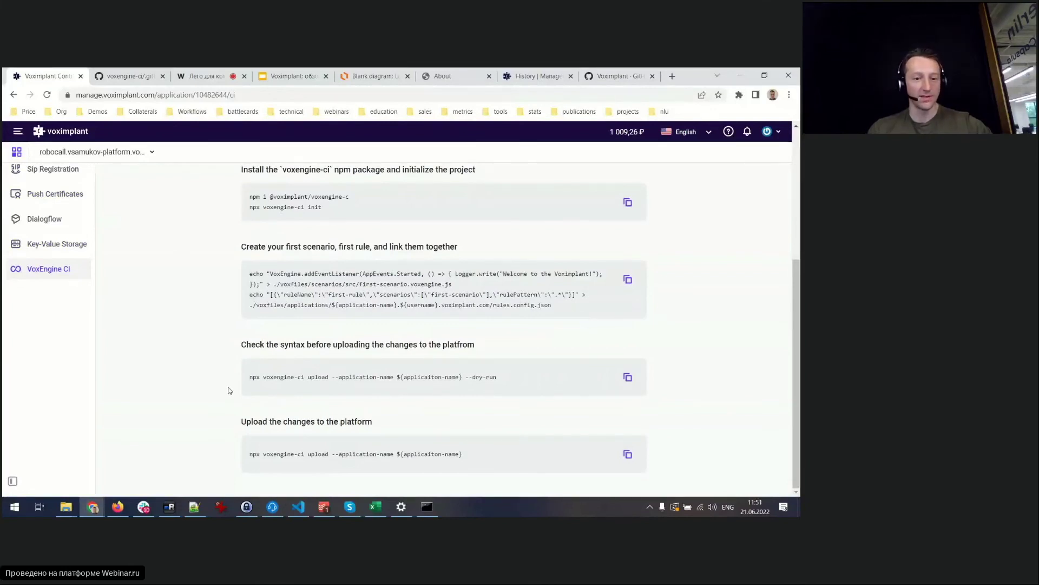
Step: Switch to Visual Studio Code to show the local project code, and return to the start of the VoxEngine CI page
left_click(300, 508)
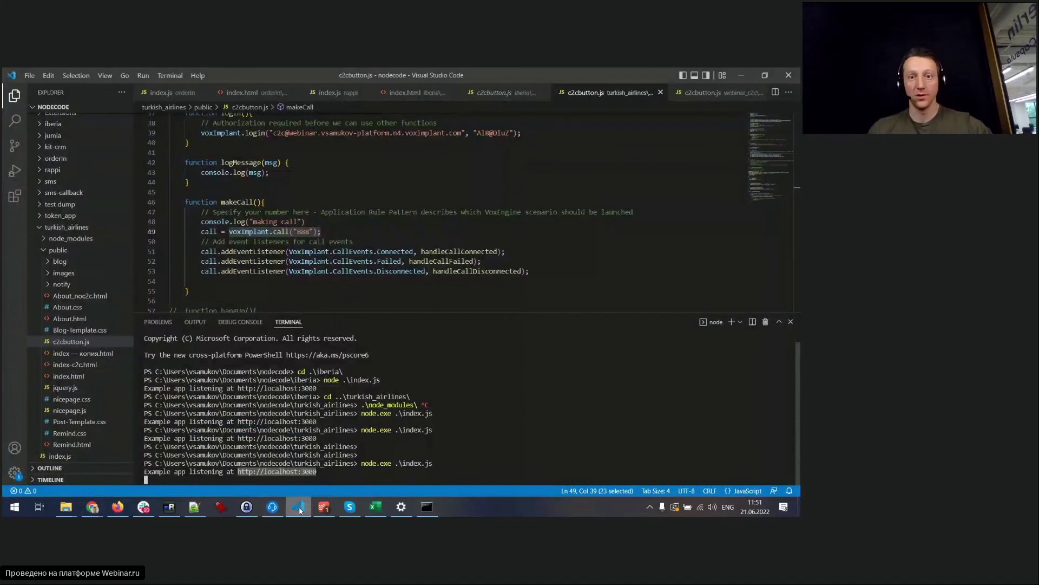
left_click(92, 507)
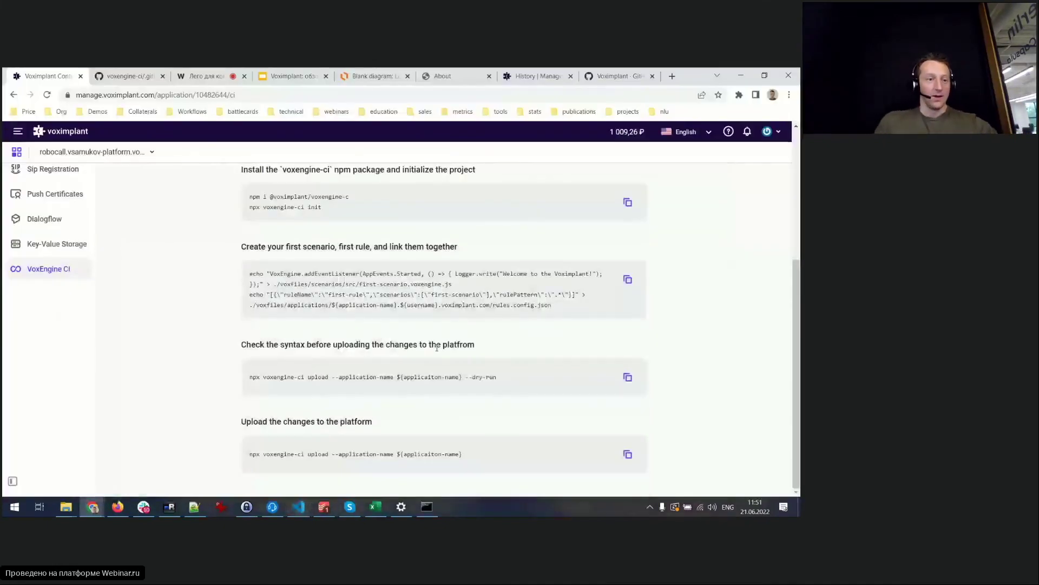
scroll(38, 294, "up", 5)
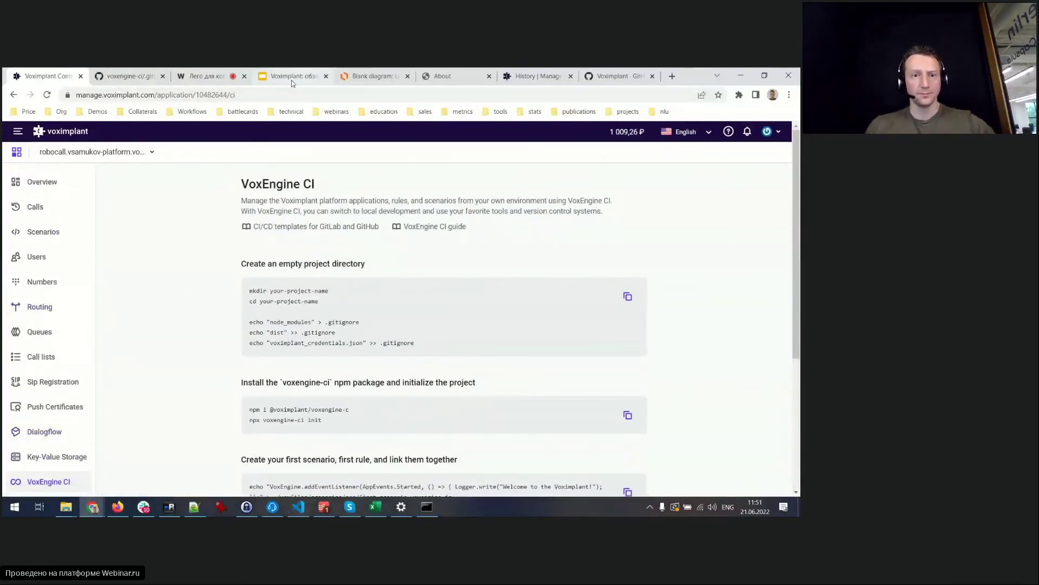
Step: Switch to the Lucidchart diagram and point out the WebSDK laptop's connection through the cloud to the phone number
left_click(391, 77)
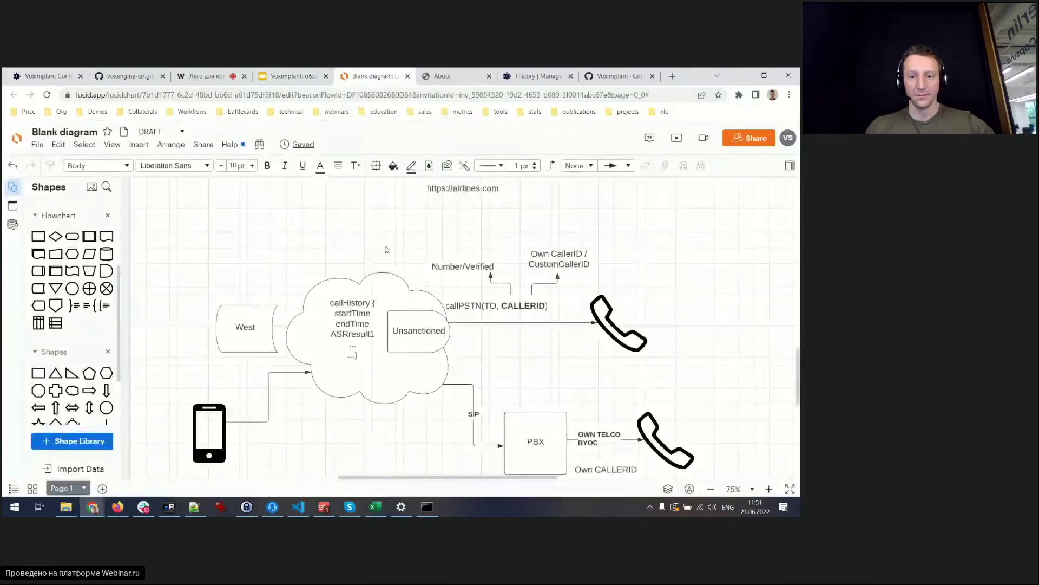
scroll(380, 248, "up", 5)
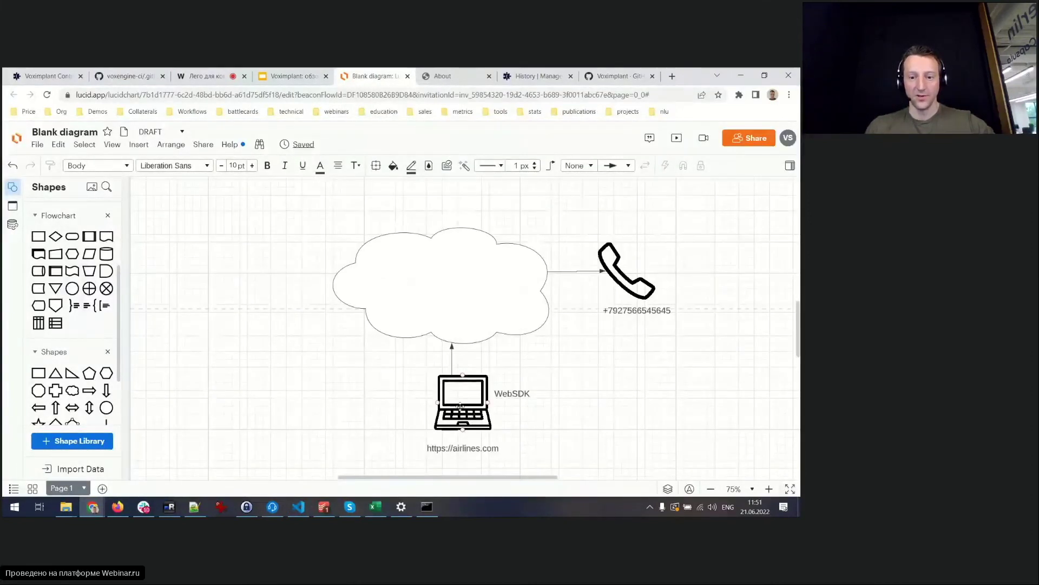
left_click(573, 271)
left_click(509, 390)
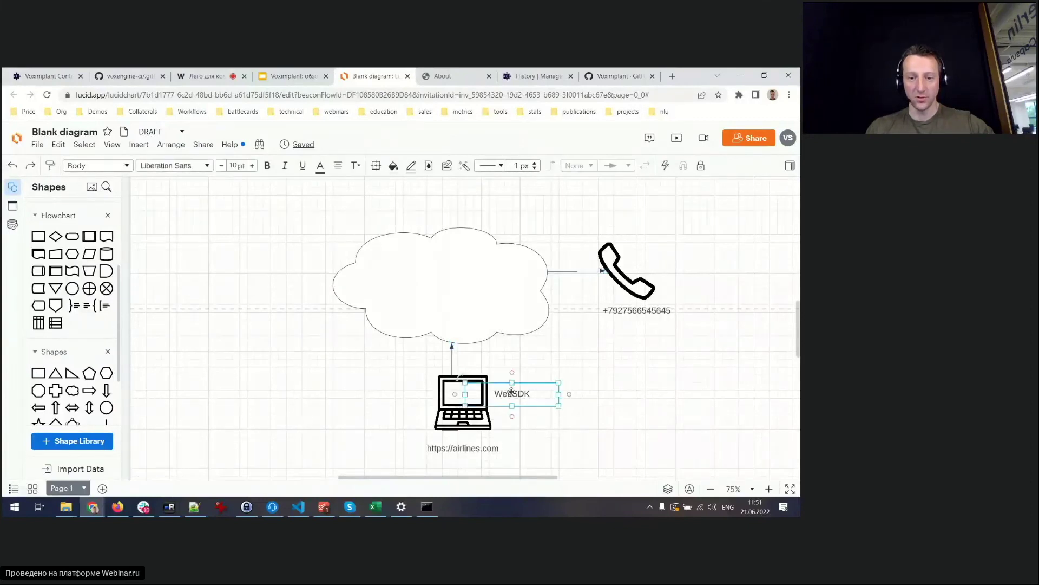
left_click(628, 312)
Step: Review the platform structure diagram, highlighting the Scenario, Account and Users blocks, and clear the selection
scroll(672, 355, "up", 5)
left_click(515, 341)
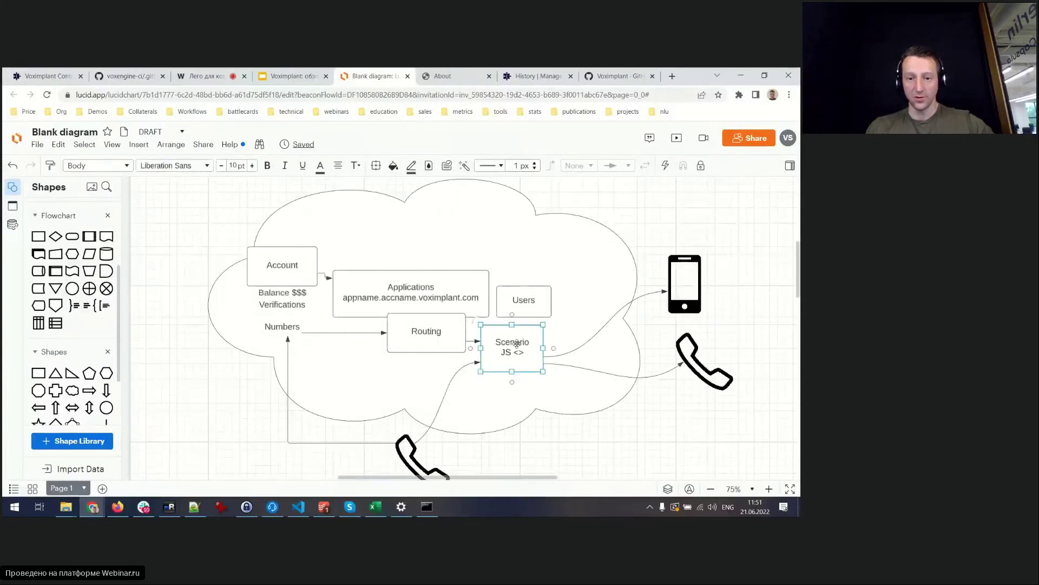
scroll(665, 398, "down", 1)
left_click(284, 202)
left_click(522, 241)
left_click(647, 414)
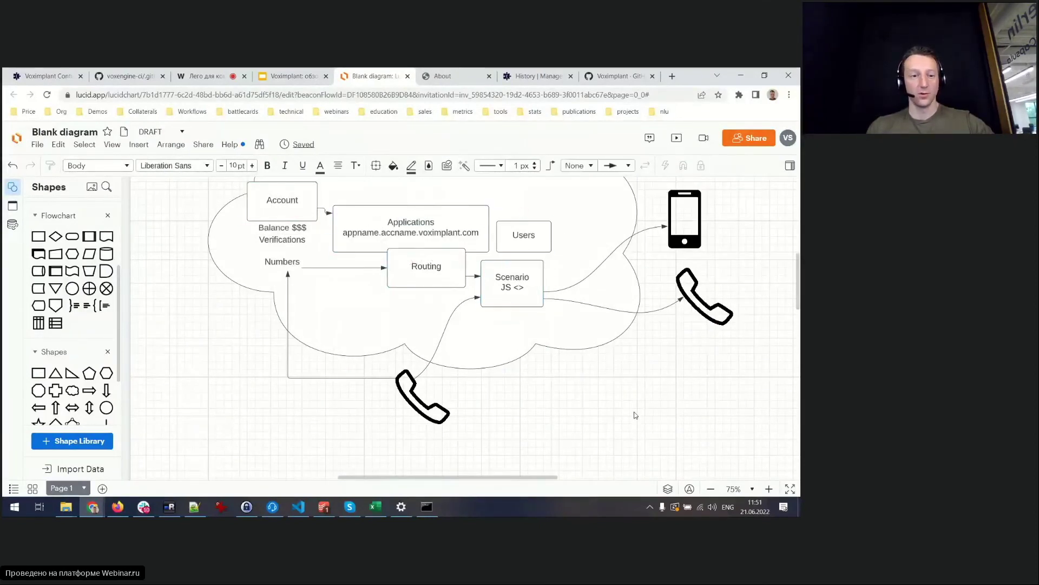
Step: Switch to the Webinar.ru broadcast page, read through the attendees' chat questions about the trial period, independence and video conferencing, and activate the message field
scroll(636, 416, "up", 2)
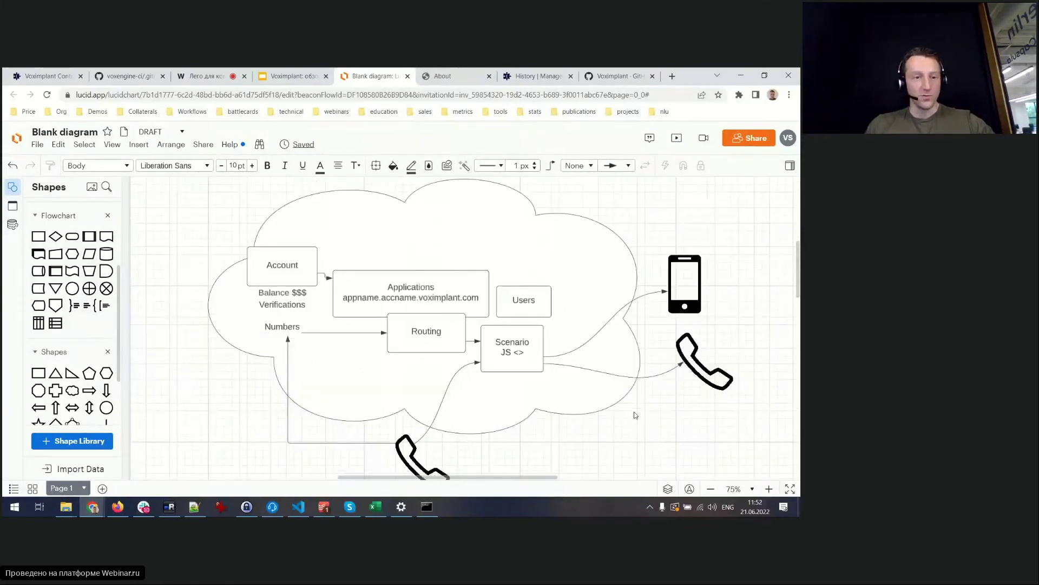
left_click(203, 76)
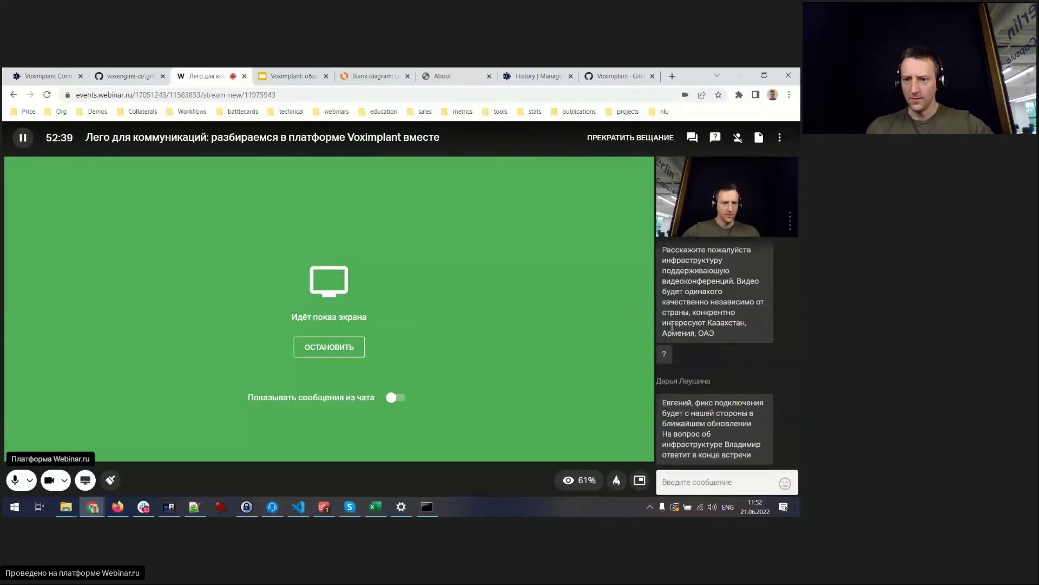
scroll(674, 332, "up", 2)
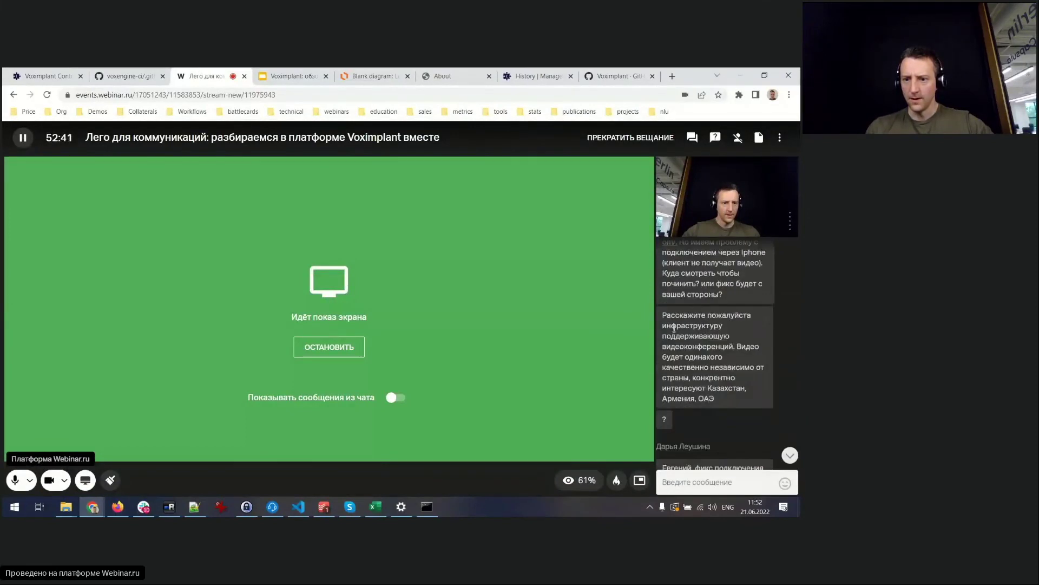
scroll(674, 329, "up", 3)
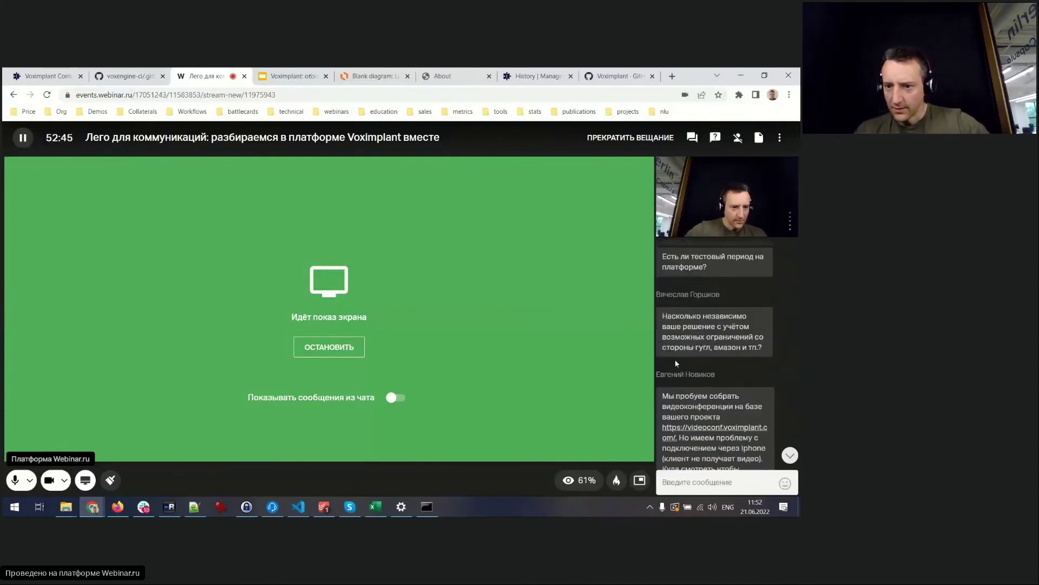
scroll(674, 360, "down", 1)
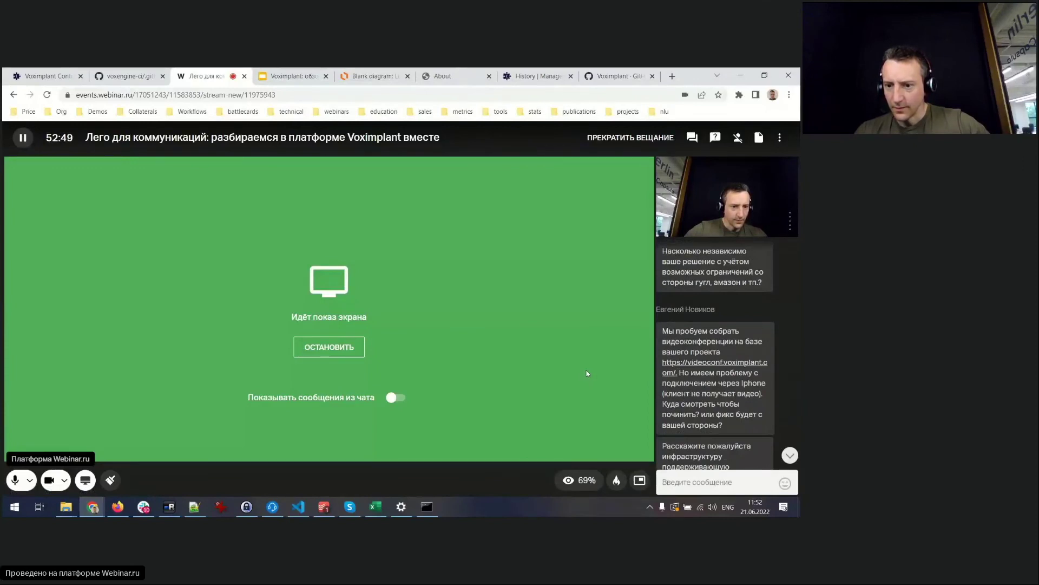
scroll(694, 341, "down", 1)
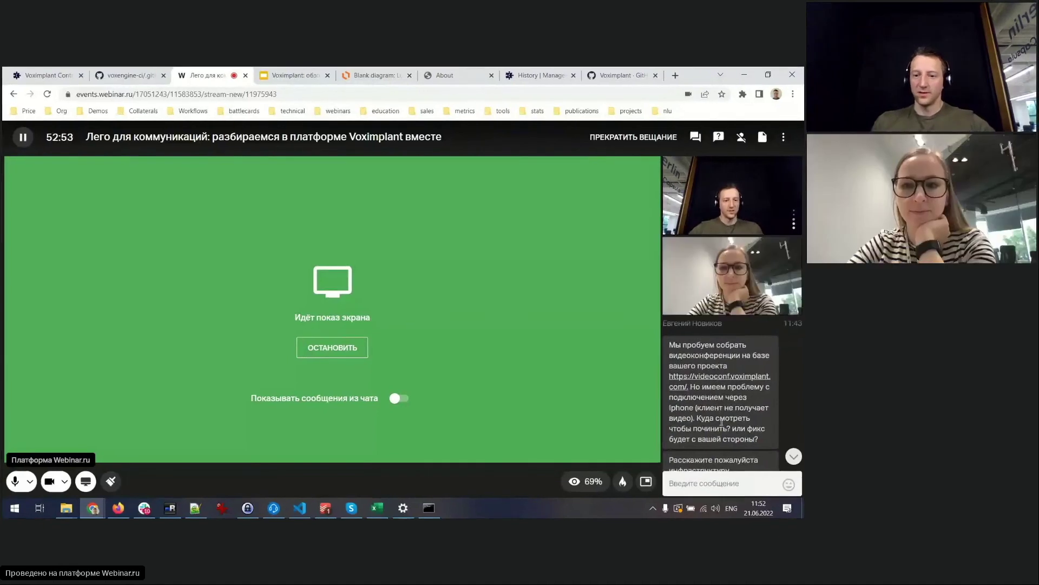
scroll(714, 383, "down", 1)
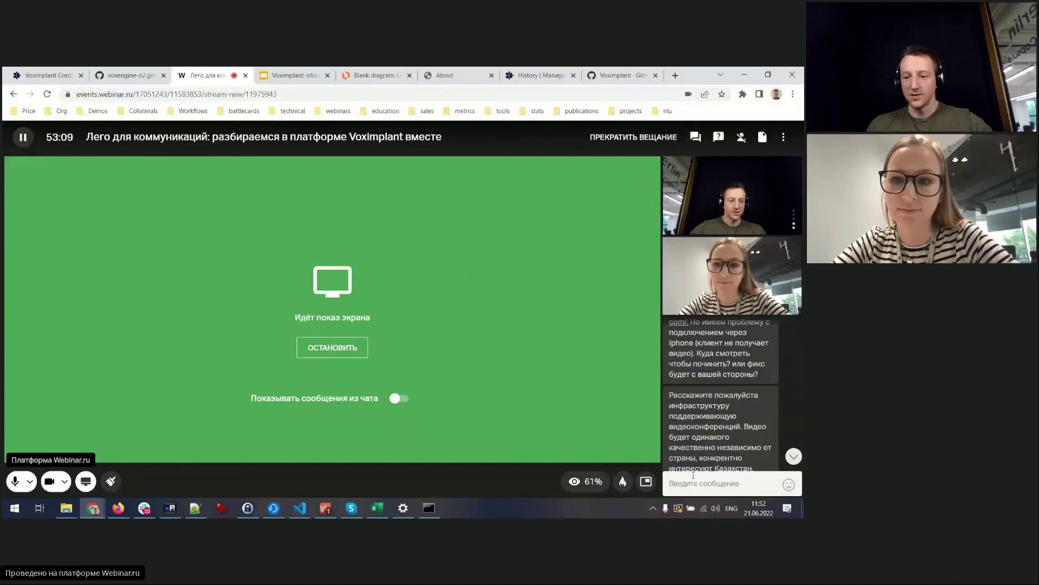
left_click(713, 484)
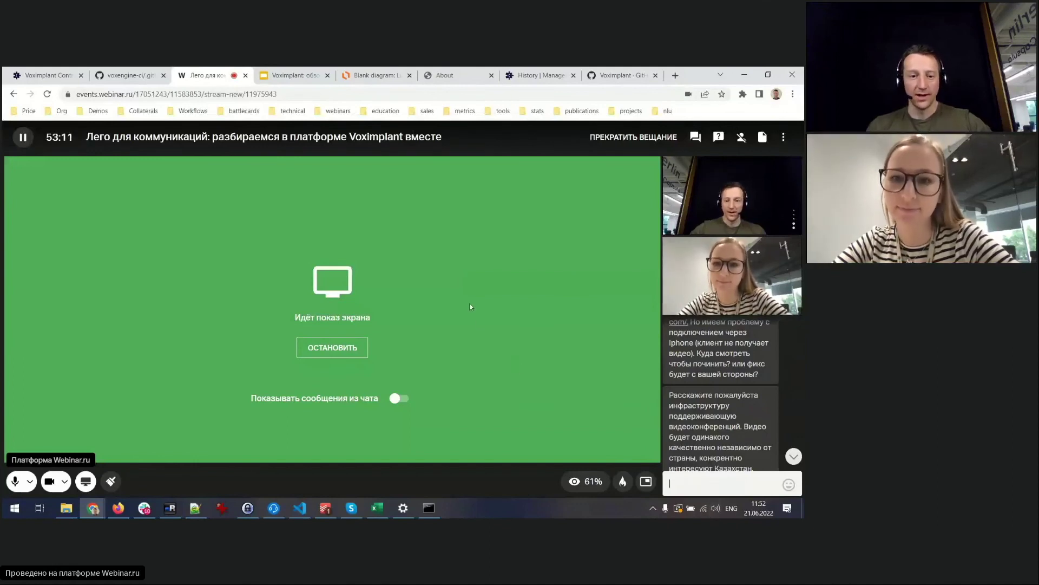